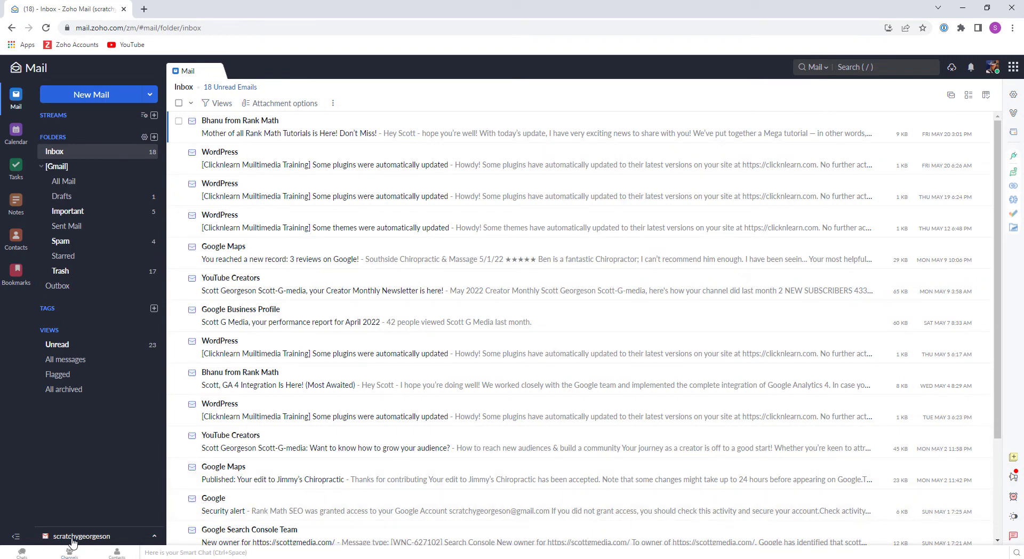
From the account bar's Mail Accounts list, switch to the other Gmail IMAP mailbox.
left_click(73, 540)
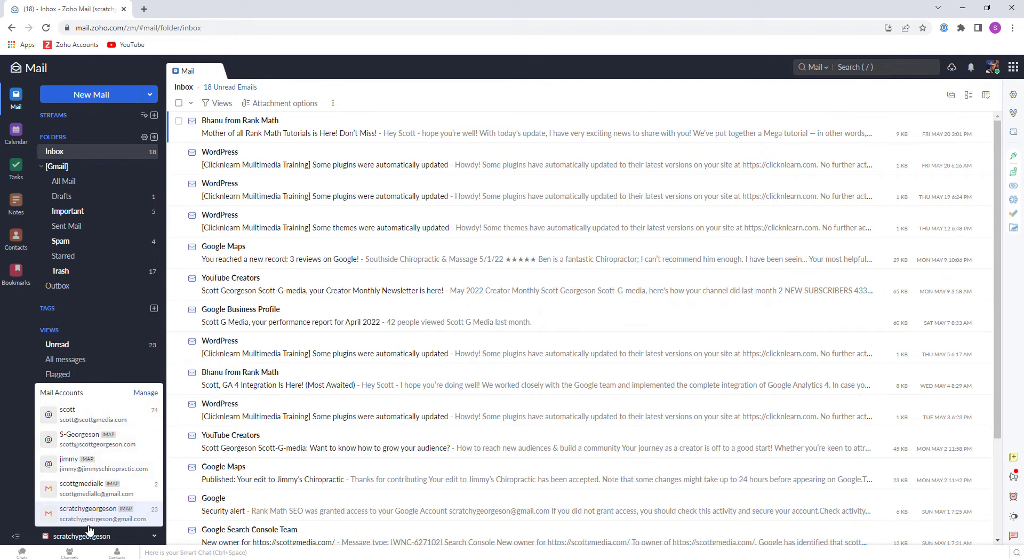
left_click(91, 494)
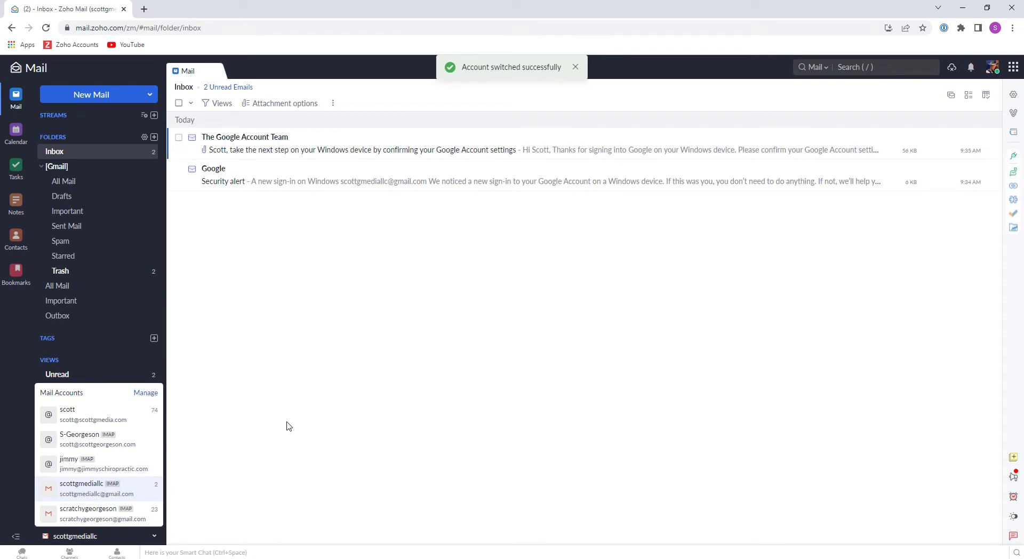
left_click(82, 536)
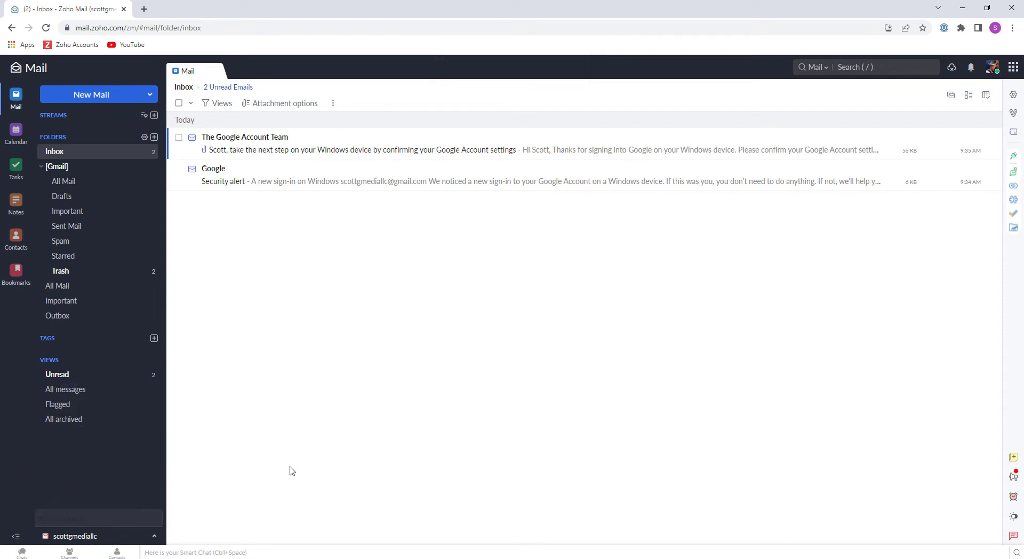
Open Settings > Mail accounts to show the Gmail account's imap.gmail.com, port 993, SSL details.
left_click(1013, 95)
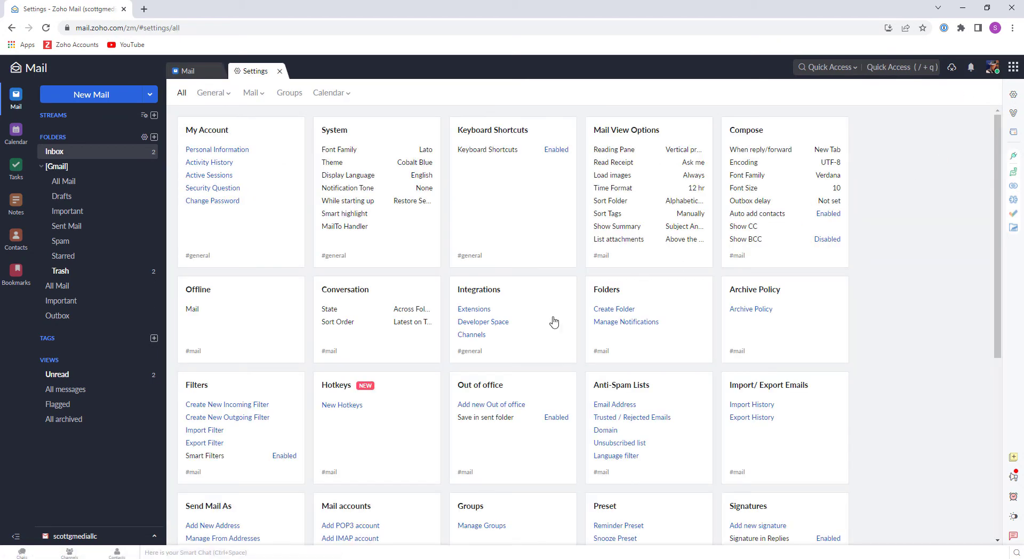
scroll(425, 382, "down", 3)
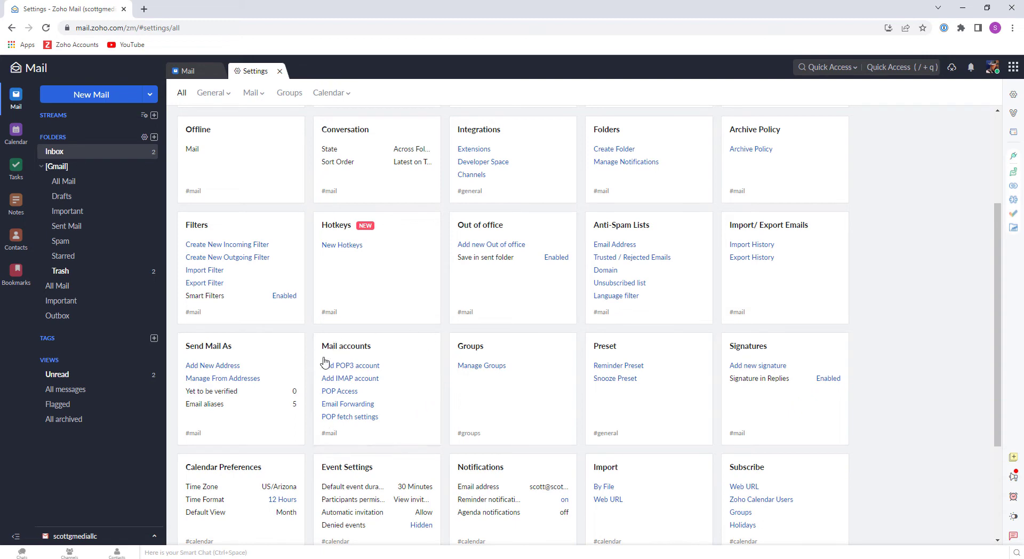
left_click(412, 363)
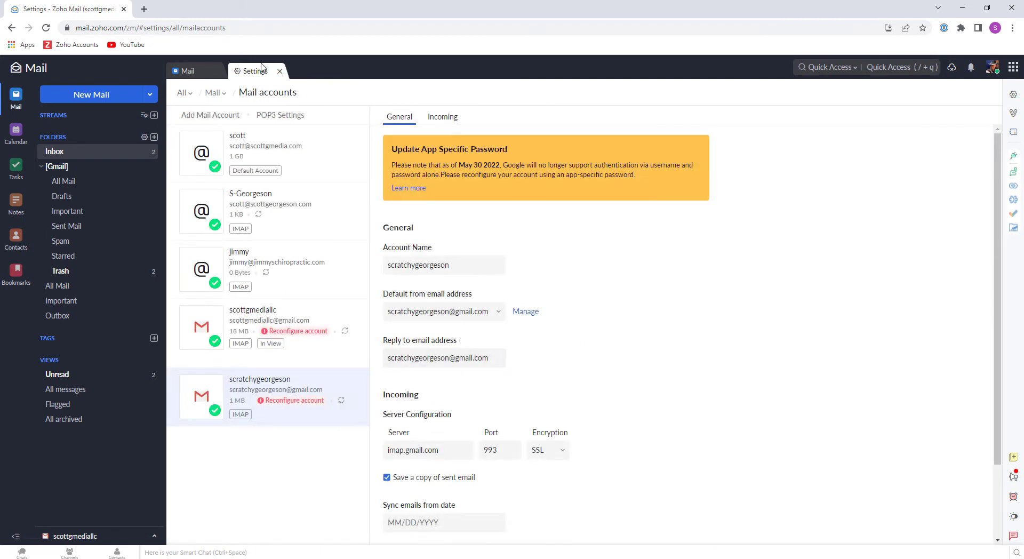
left_click(280, 71)
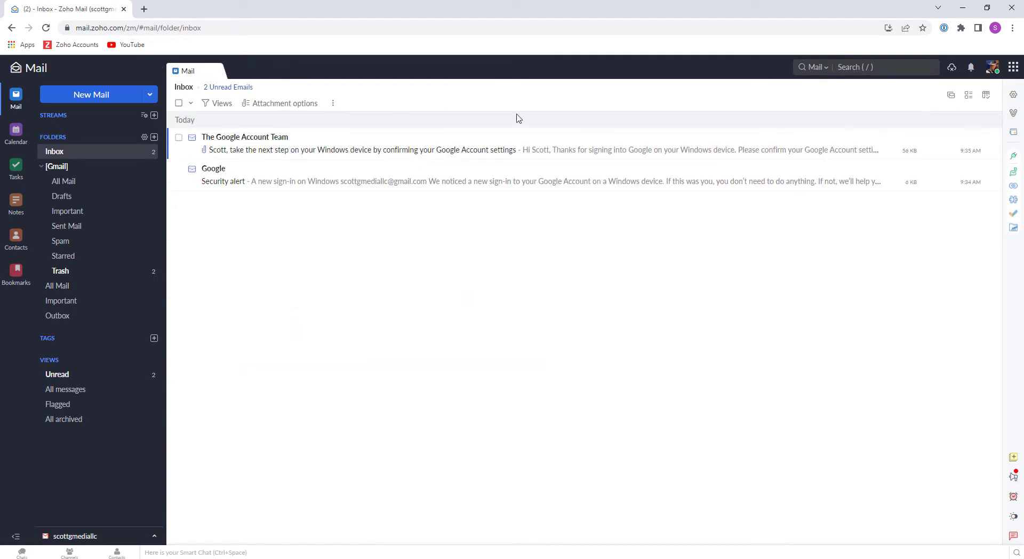
left_click(1012, 95)
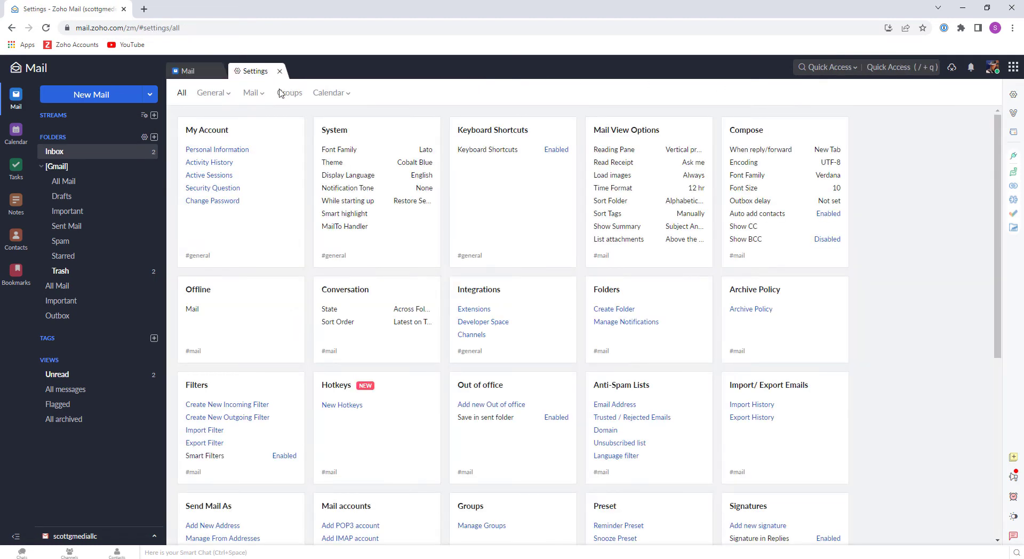
left_click(253, 95)
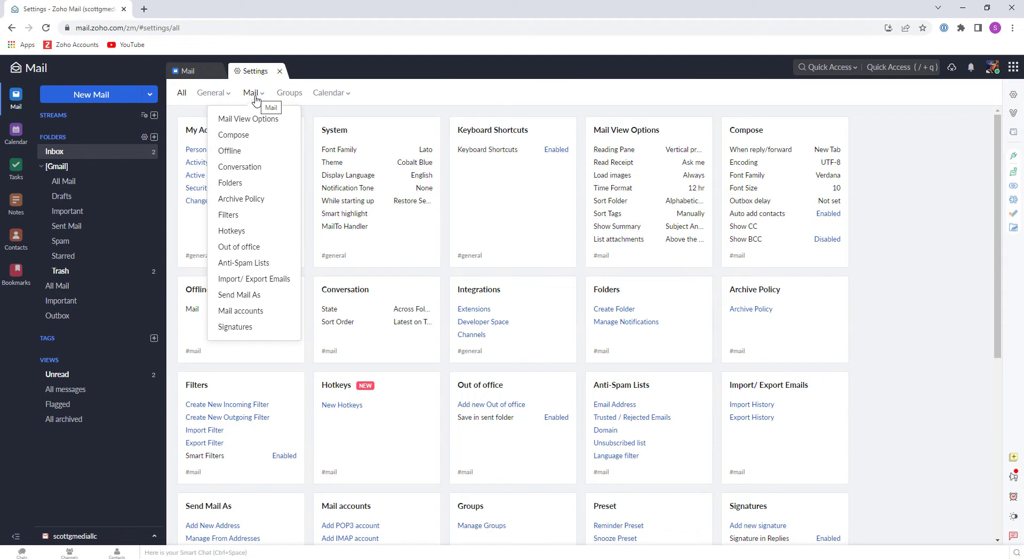
left_click(242, 310)
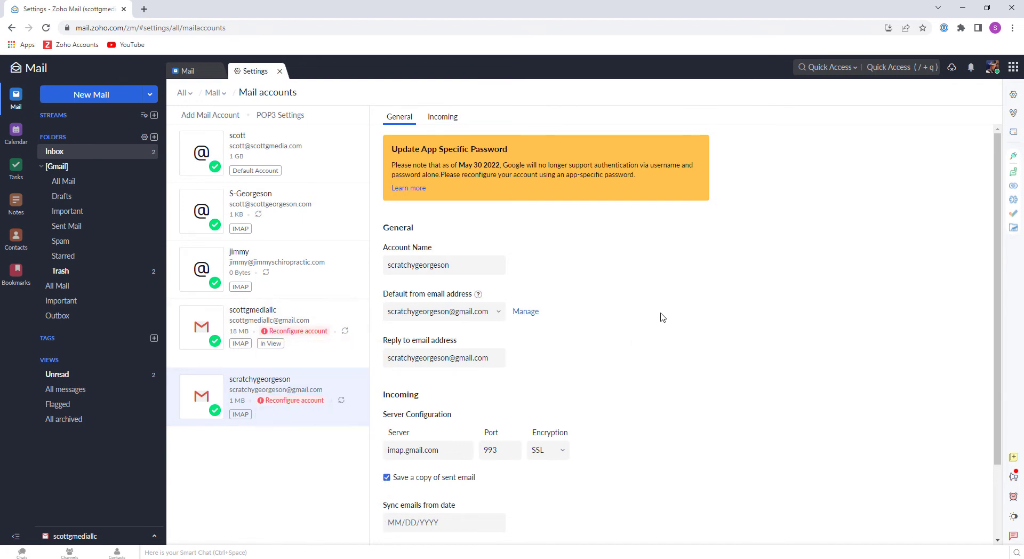
scroll(656, 349, "down", 2)
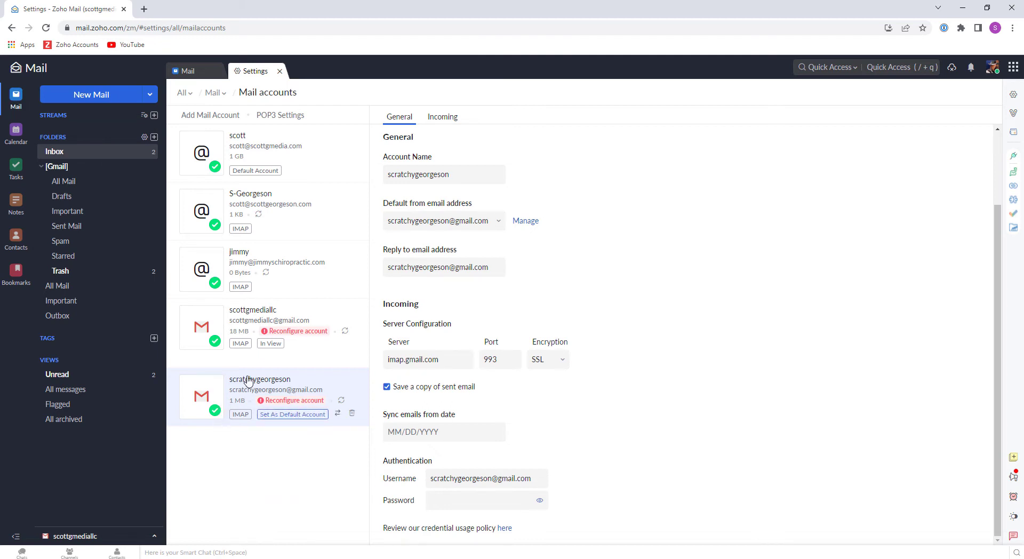
mouse_move(264, 400)
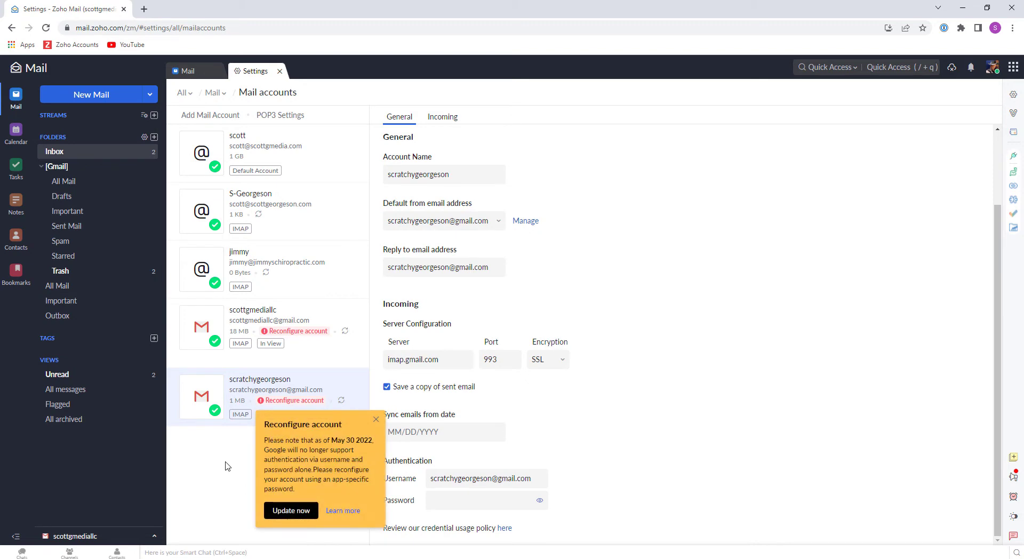
left_click(376, 419)
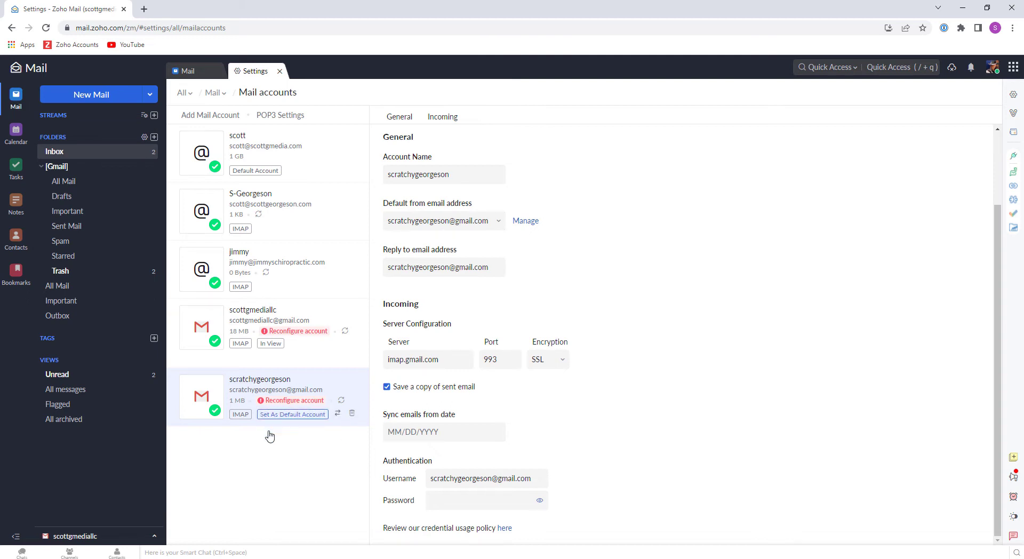
mouse_move(291, 400)
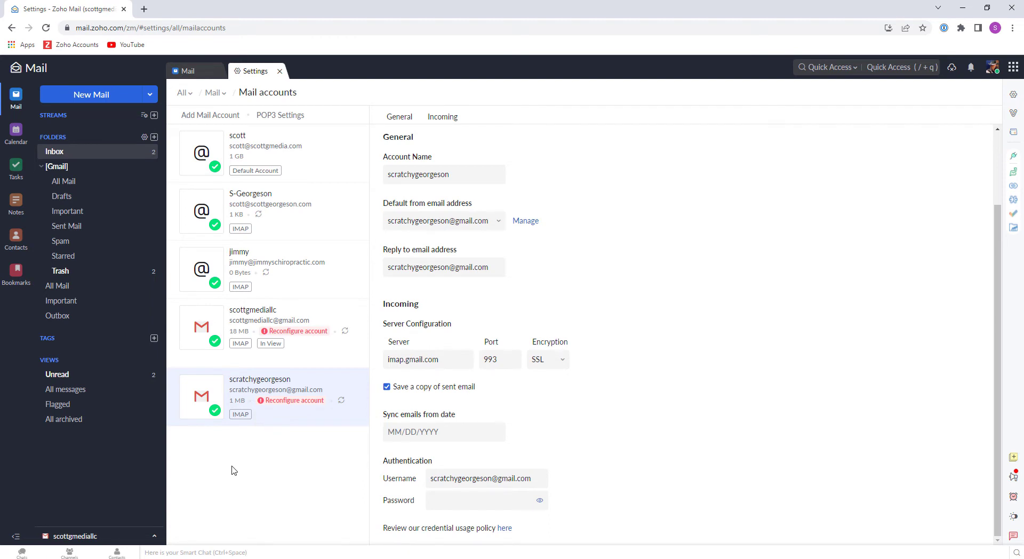
Show the second Gmail account's IMAP settings and check which Chrome profile is signed in.
mouse_move(237, 421)
left_click(248, 316)
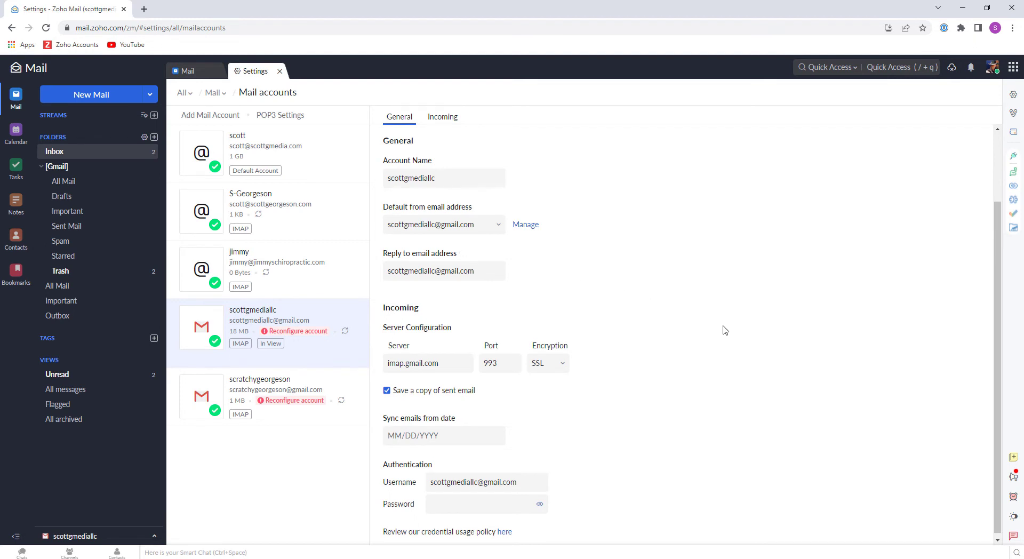
left_click(996, 29)
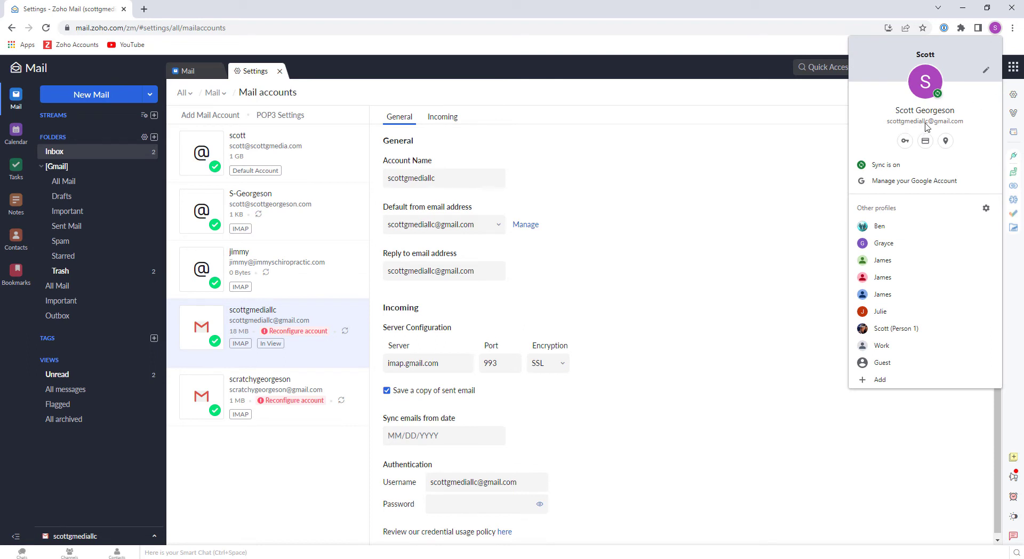
left_click(773, 285)
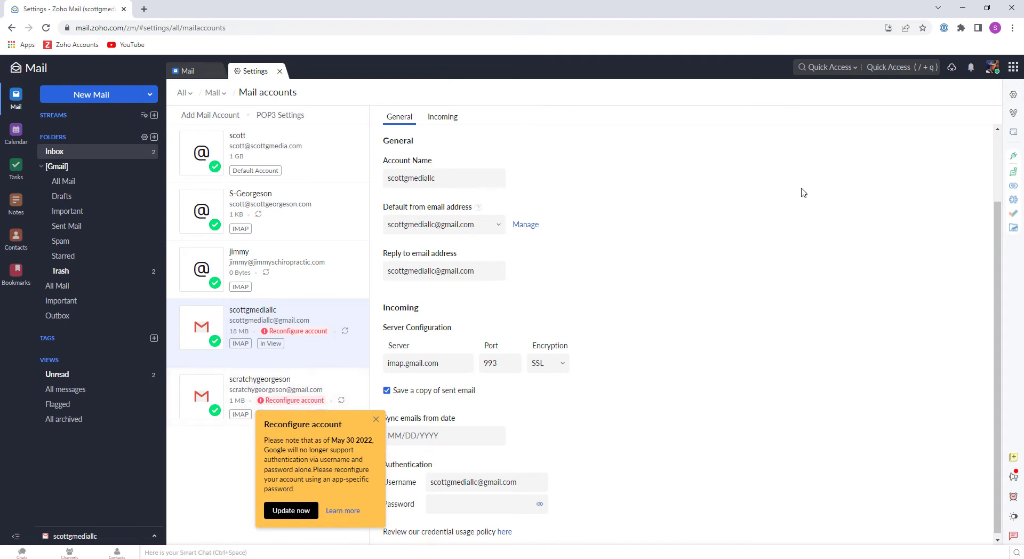
left_click(995, 28)
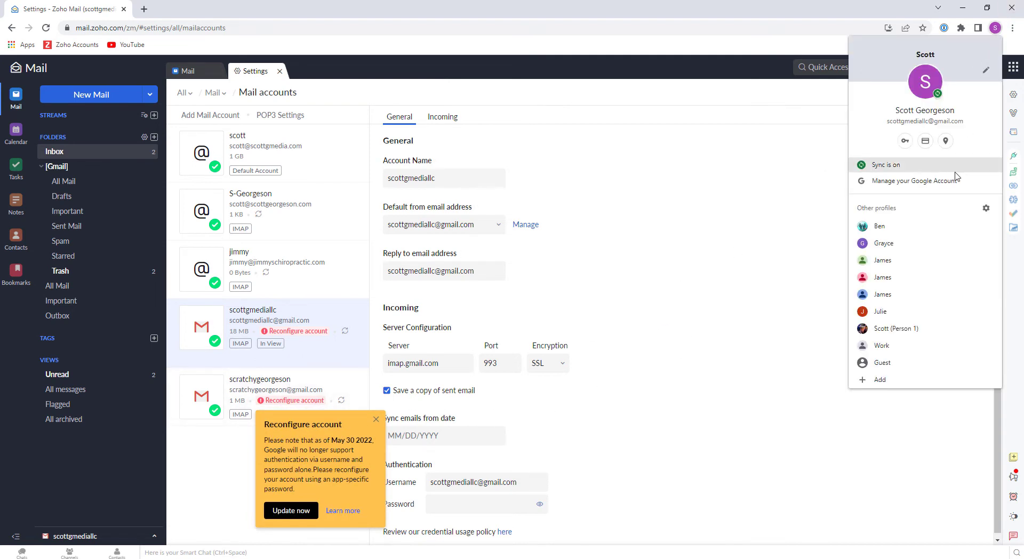
left_click(802, 323)
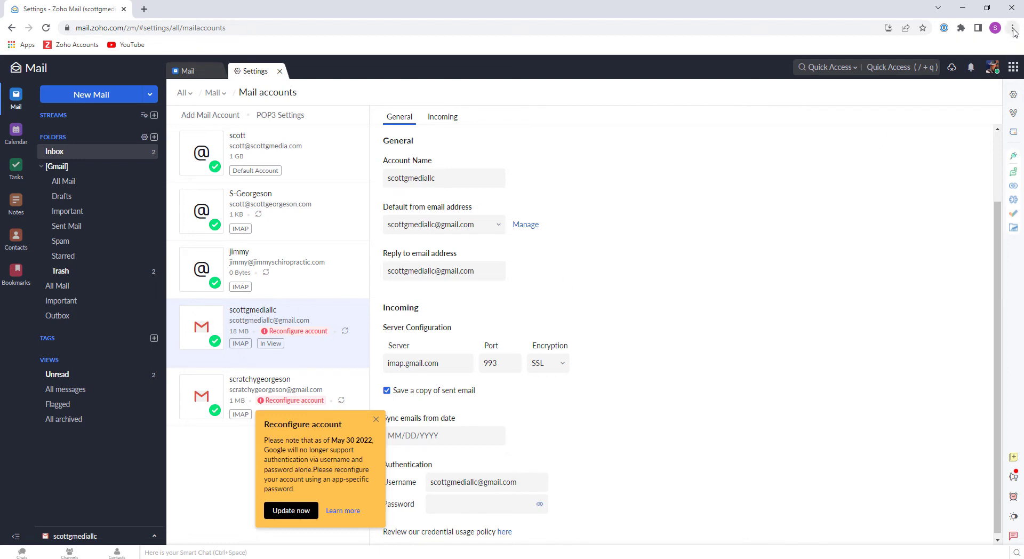
left_click(1013, 29)
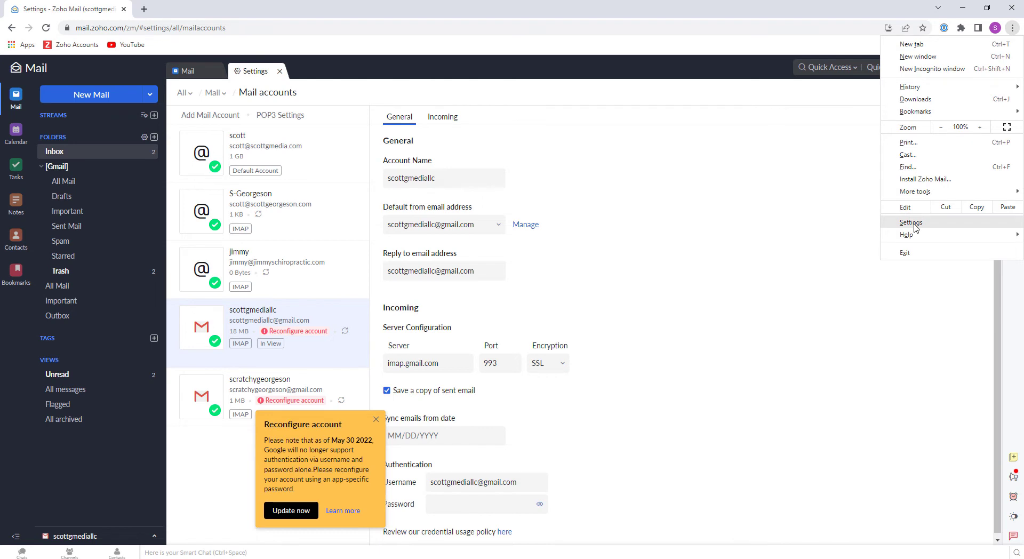
In Chrome Settings, choose Manage your Google Account under You and Google.
left_click(911, 223)
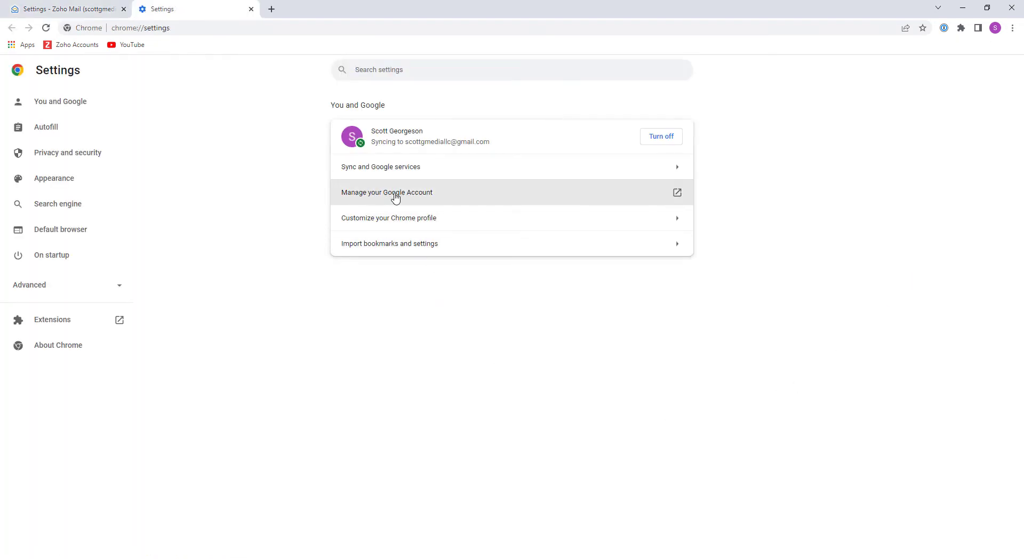
left_click(395, 198)
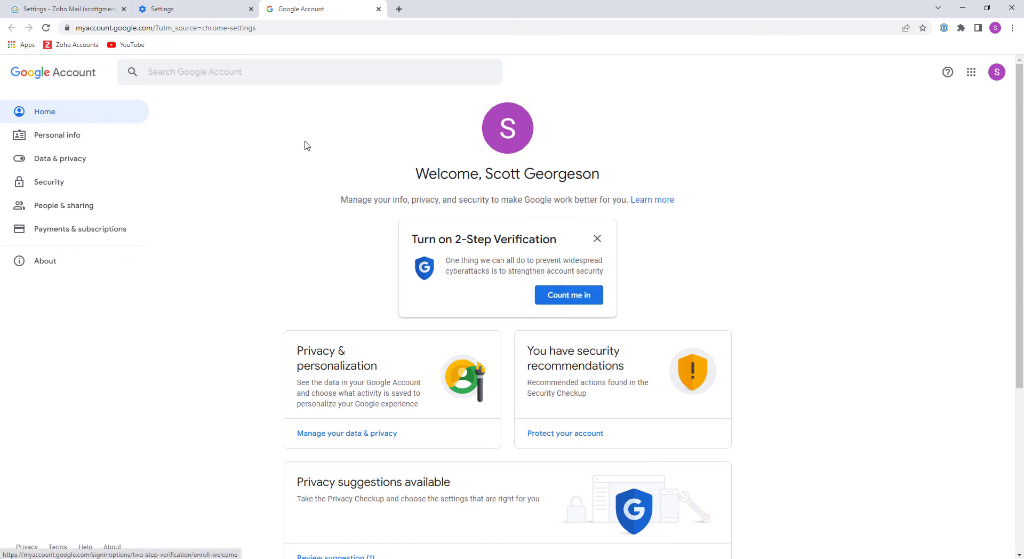
Reach the Google Account Security page via a 'google security' search and scroll to Signing in to Google.
left_click(48, 185)
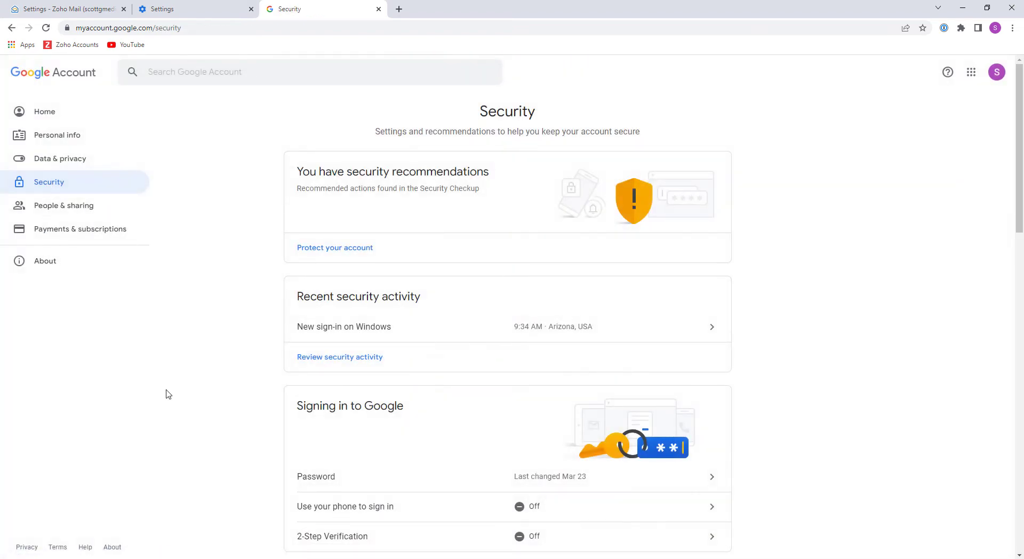
left_click(202, 31)
type("google ")
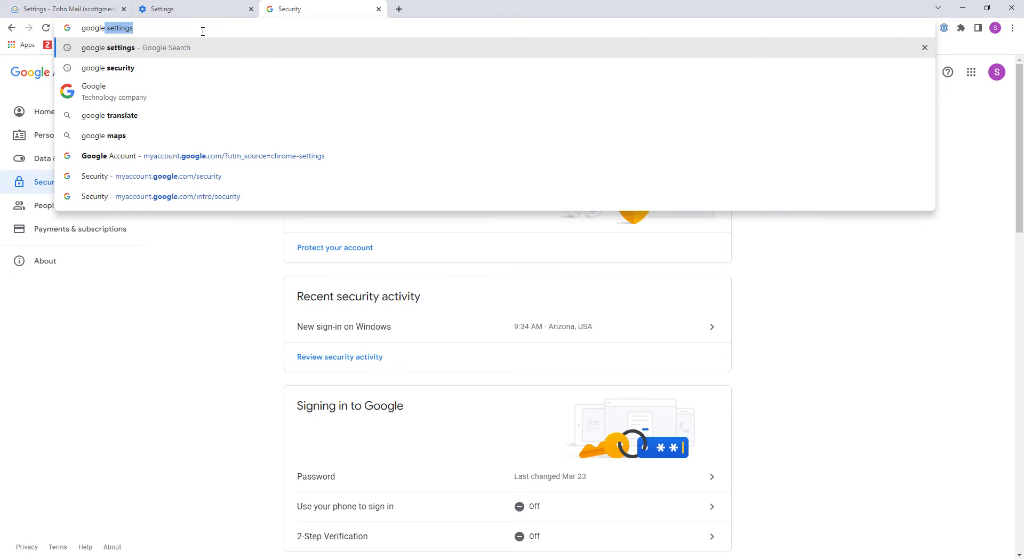
type("se")
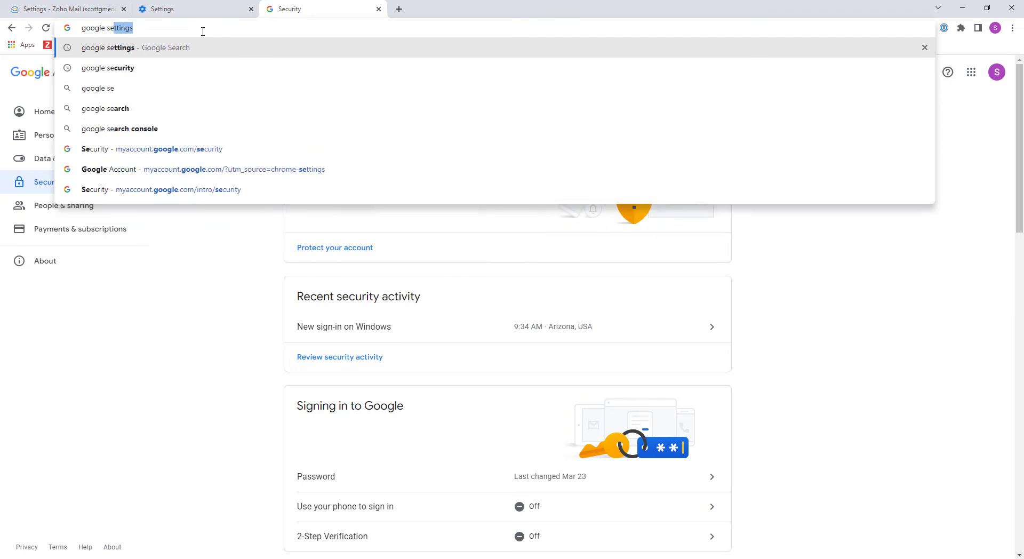
type("curity")
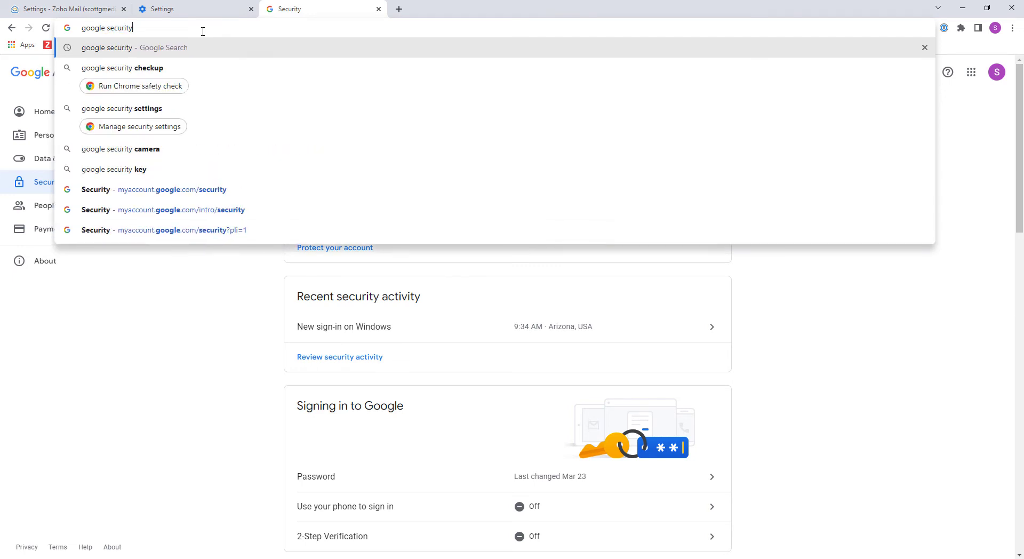
key("Return")
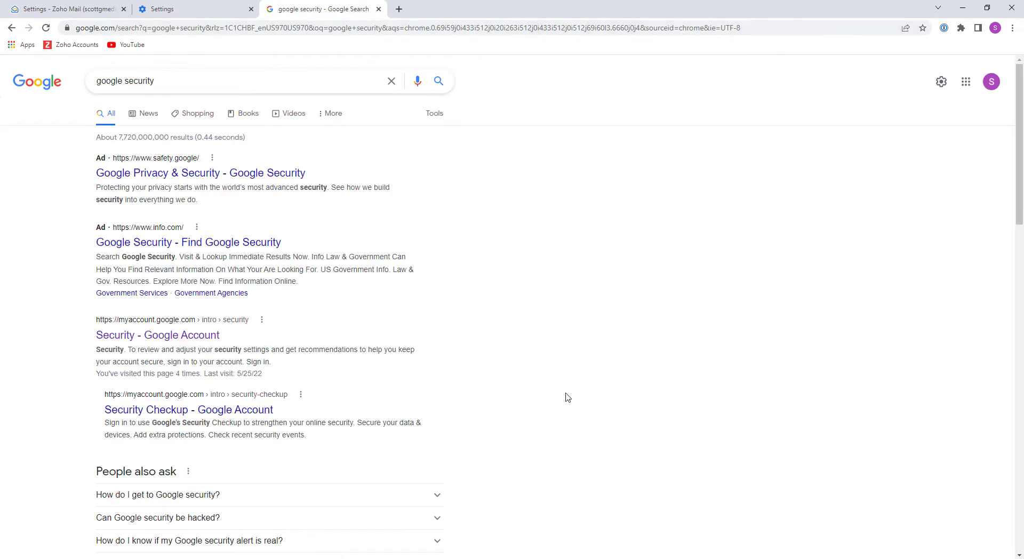
left_click(182, 335)
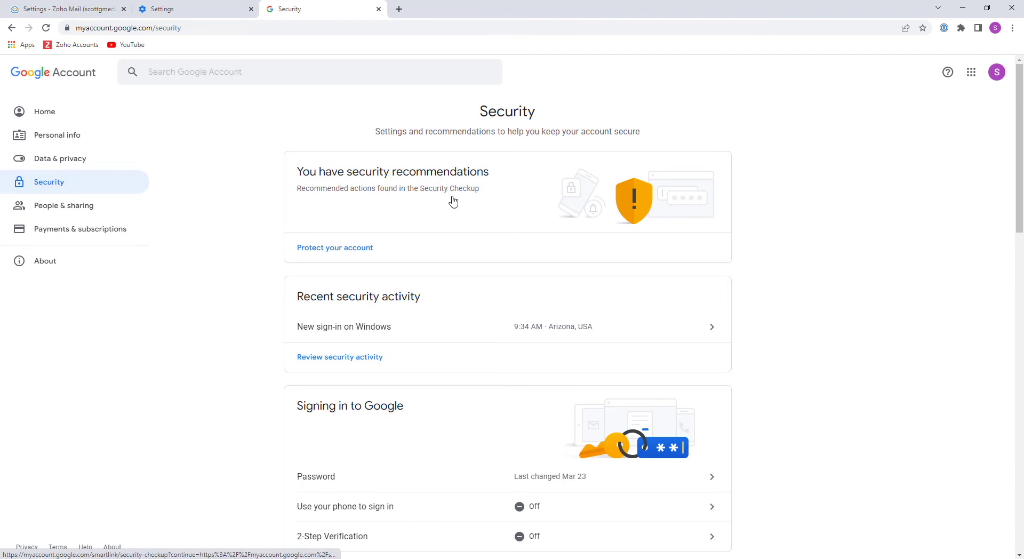
scroll(457, 208, "down", 2)
scroll(478, 231, "down", 2)
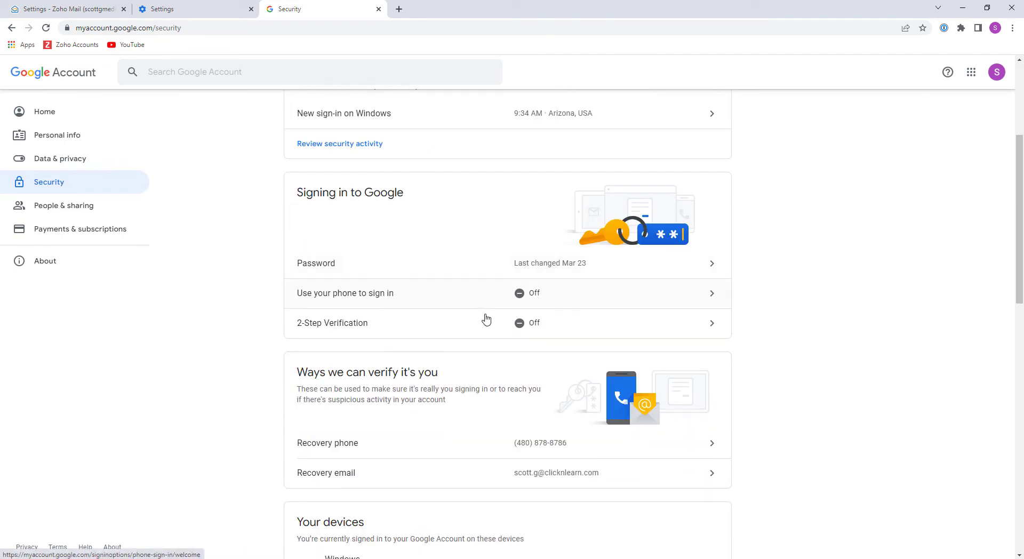
Turn on 2-Step Verification after confirming the account password and the texted verification code.
left_click(405, 331)
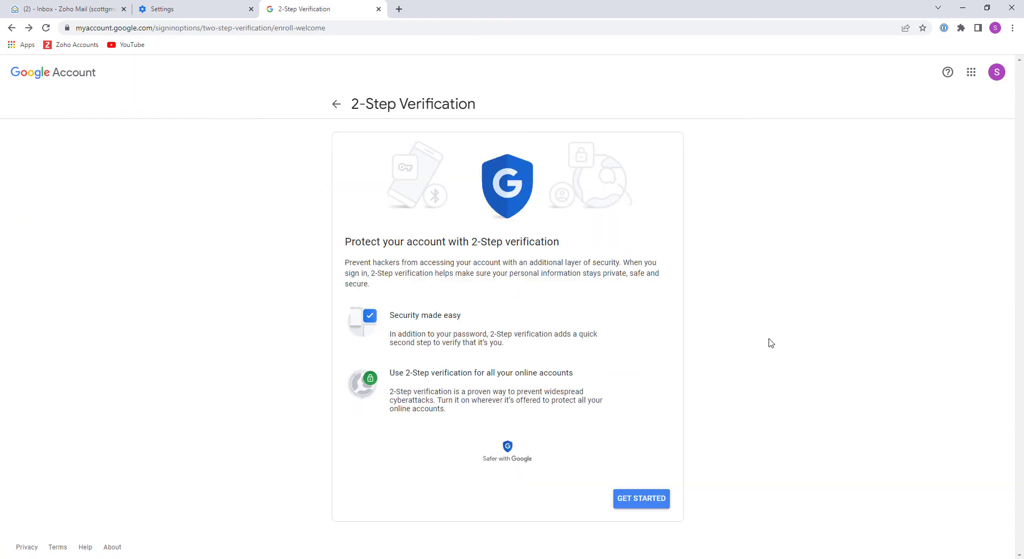
left_click(638, 499)
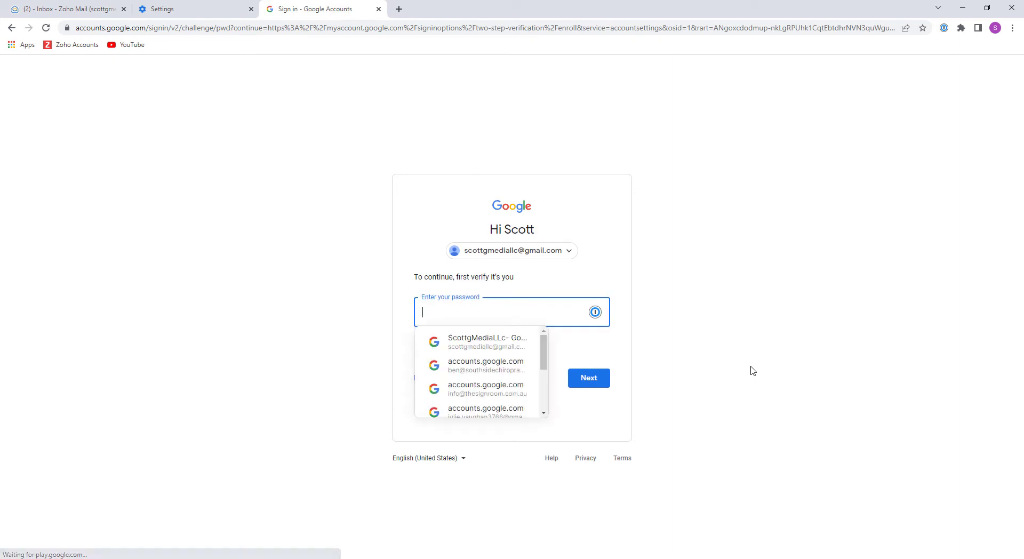
left_click(488, 344)
left_click(590, 380)
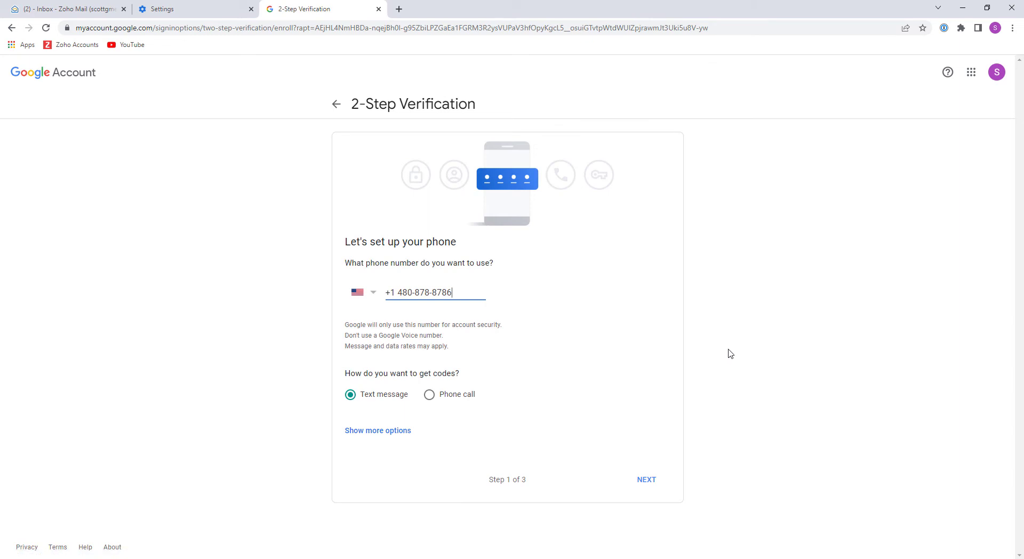
left_click(647, 480)
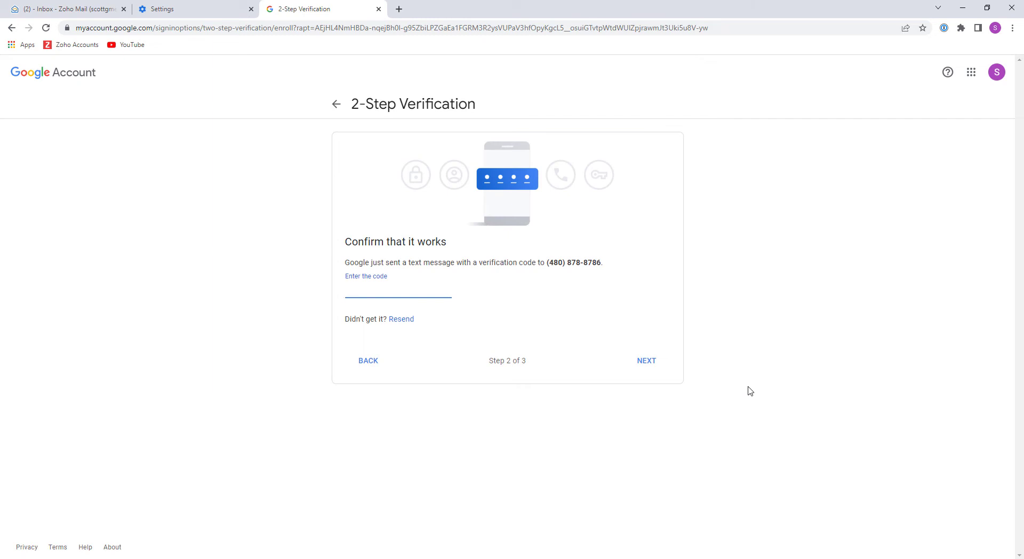
left_click(645, 361)
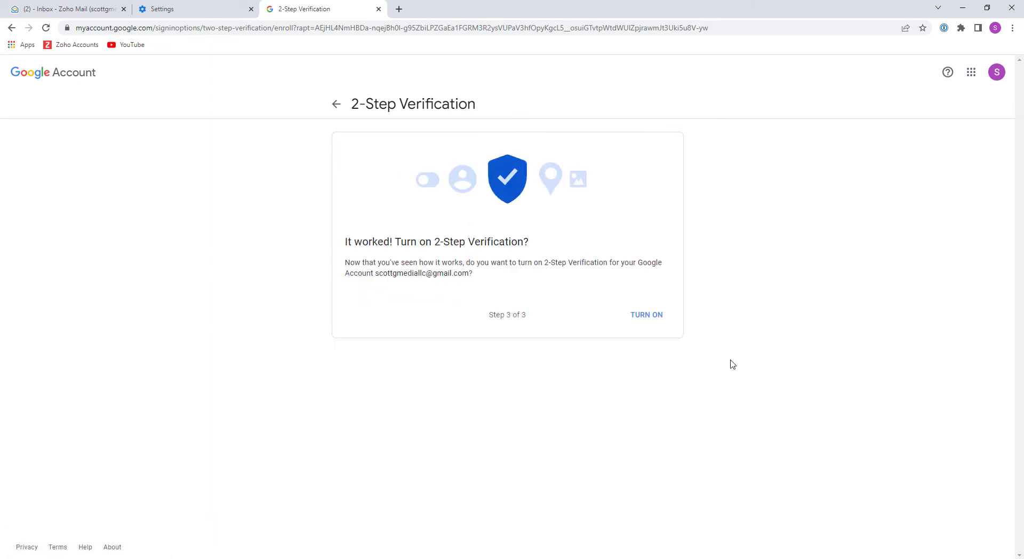
left_click(645, 317)
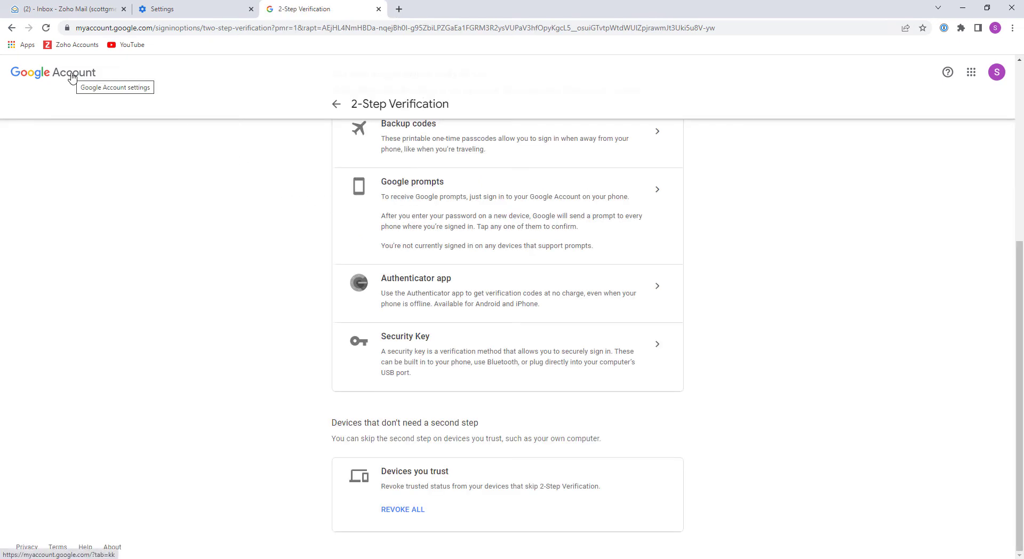
Go to Security > App passwords and re-confirm the account password.
left_click(72, 80)
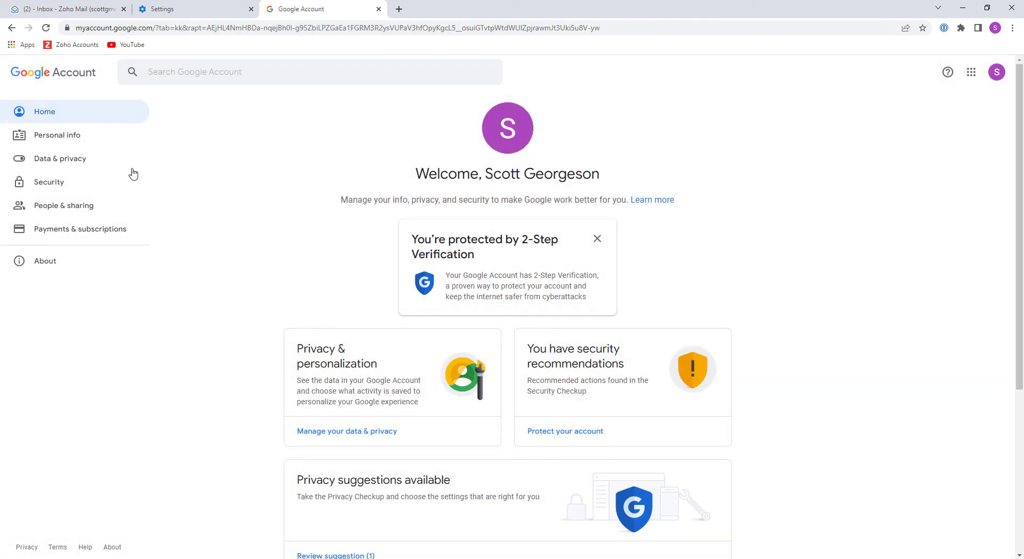
left_click(45, 186)
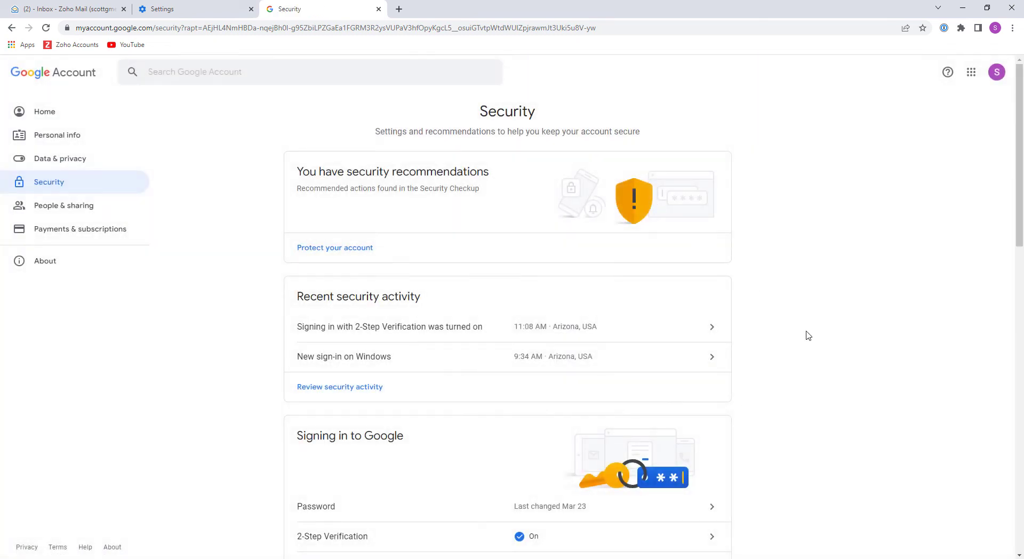
scroll(805, 329, "down", 4)
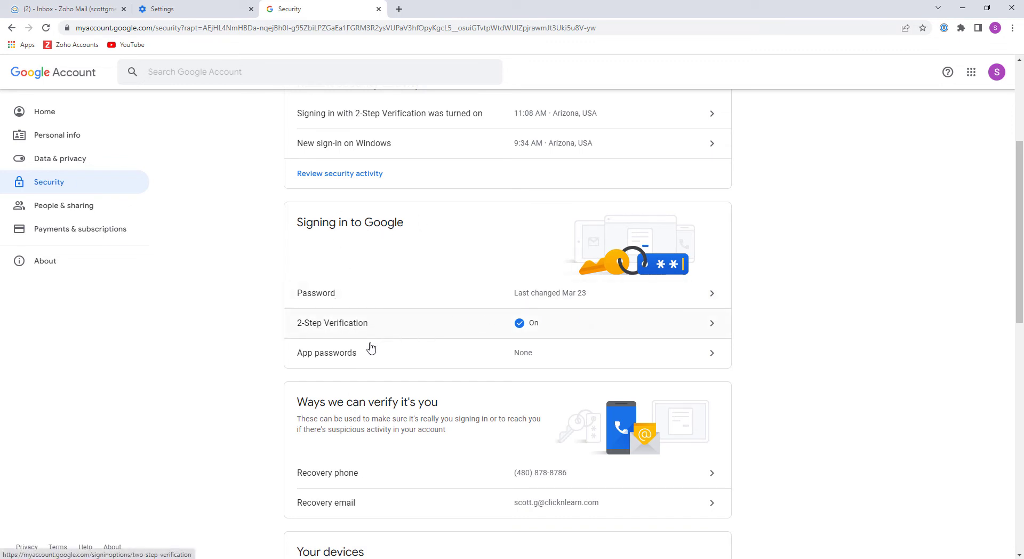
left_click(515, 359)
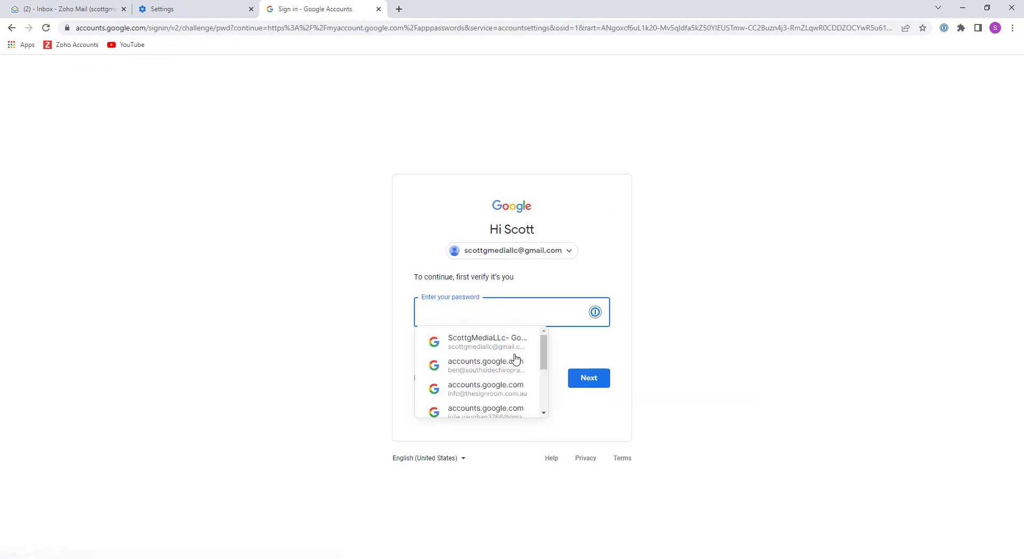
left_click(488, 344)
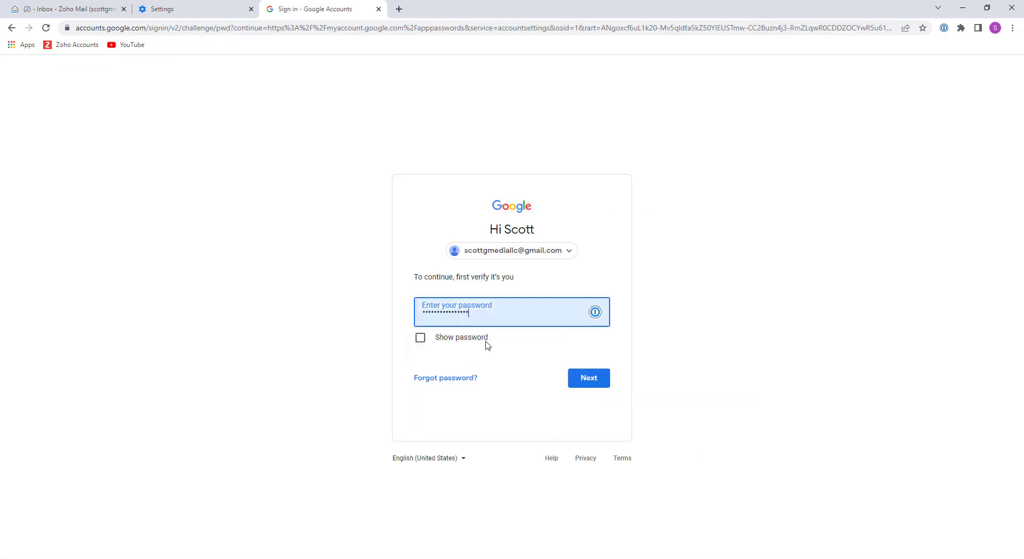
left_click(590, 379)
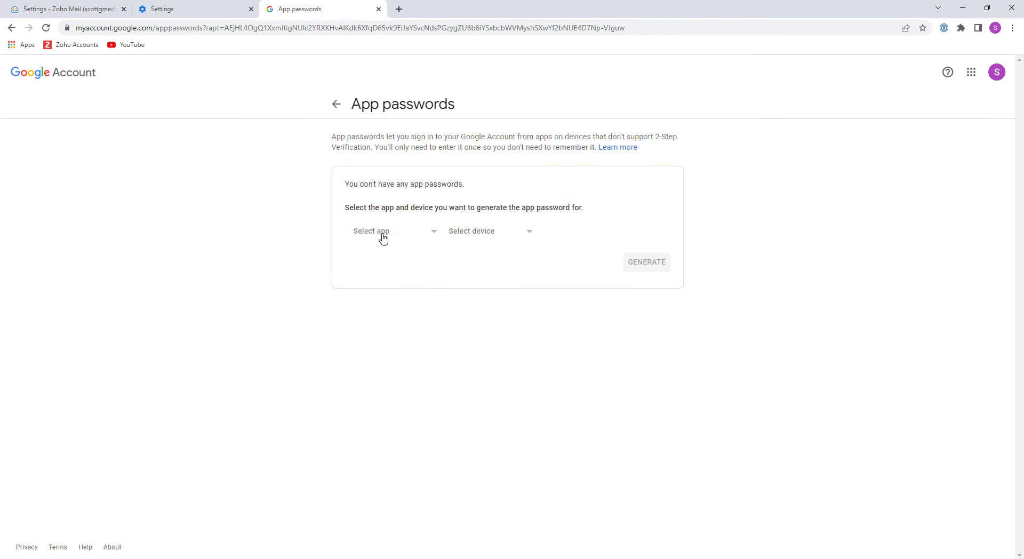
On the App passwords page, choose Other (Custom name) and start typing the name 'ZOH'.
left_click(93, 9)
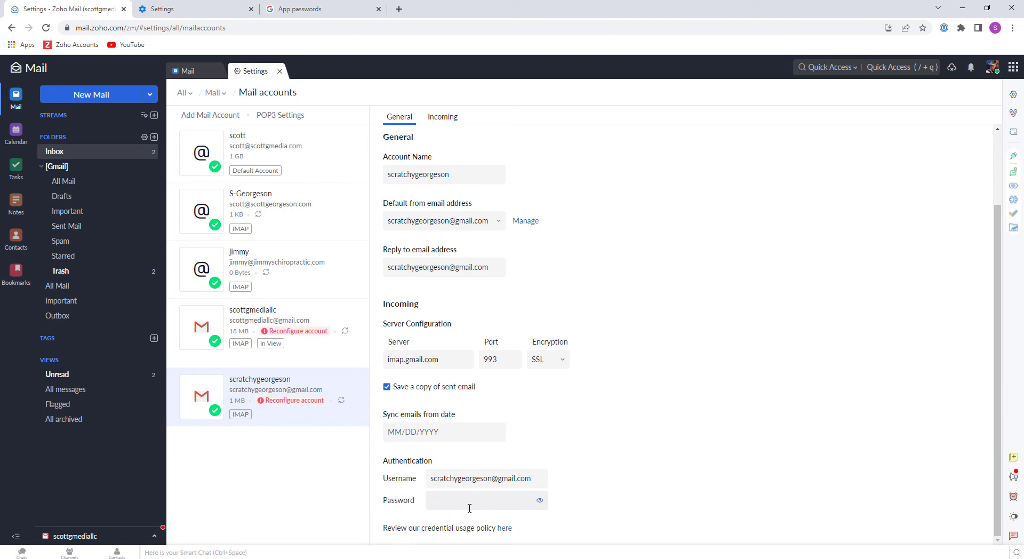
left_click(344, 8)
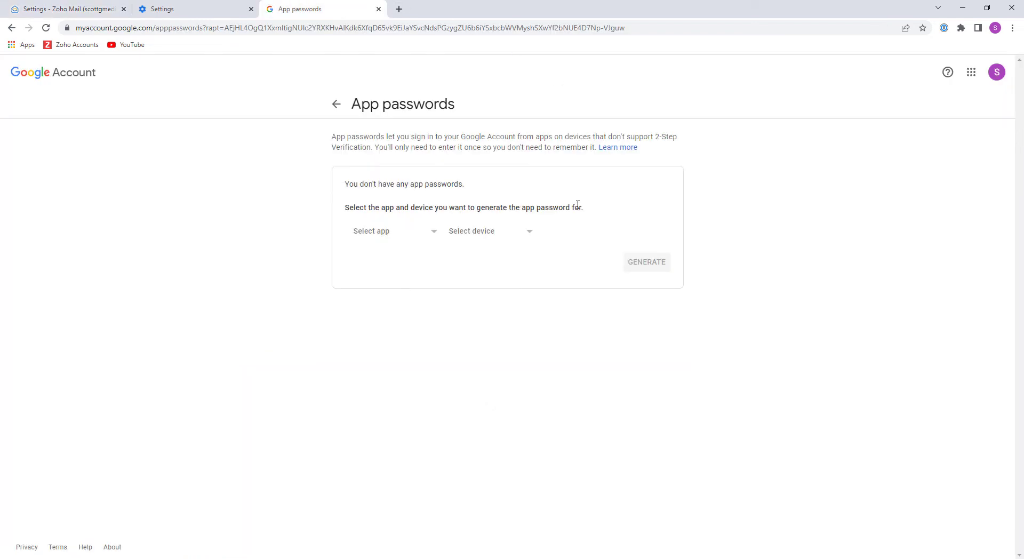
left_click(386, 236)
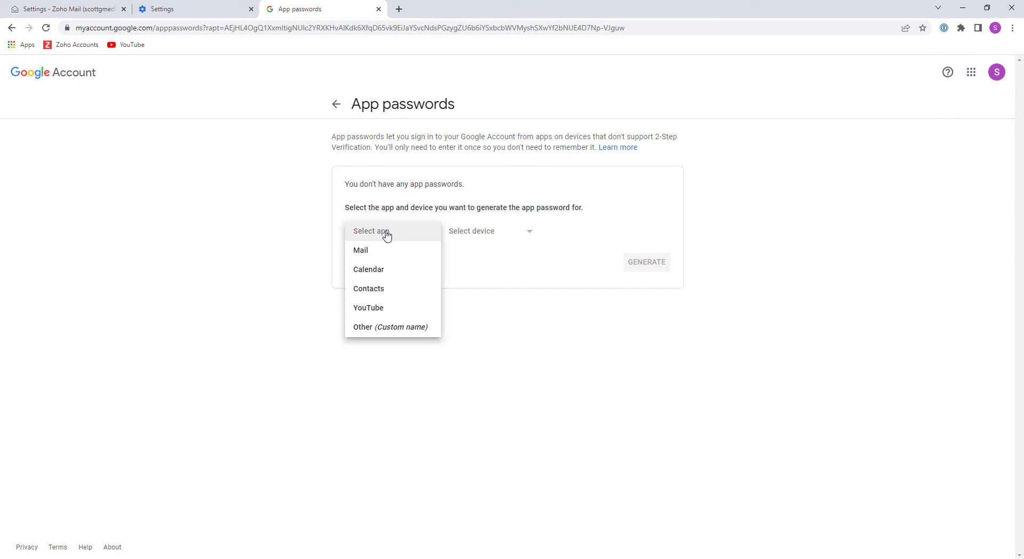
left_click(384, 327)
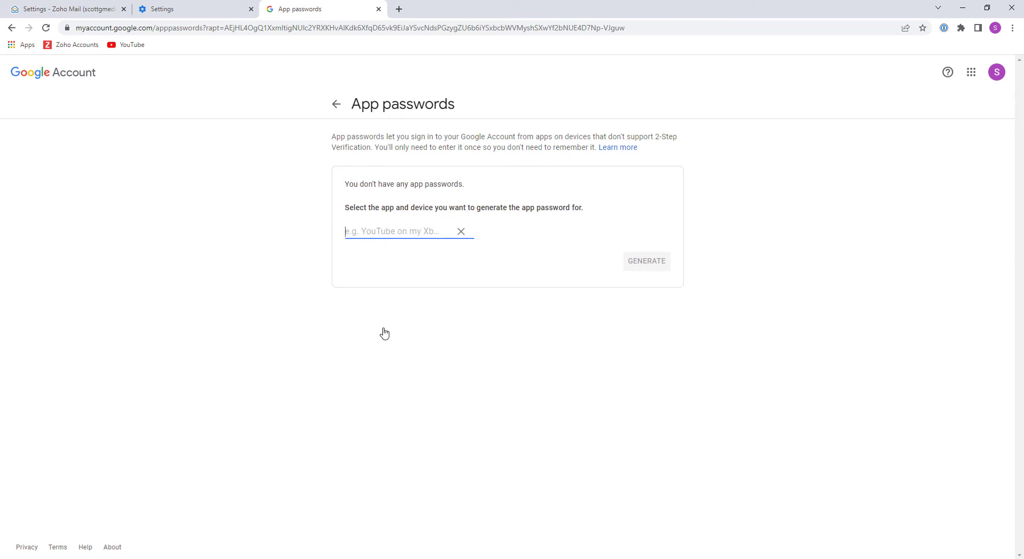
type("ZOHO")
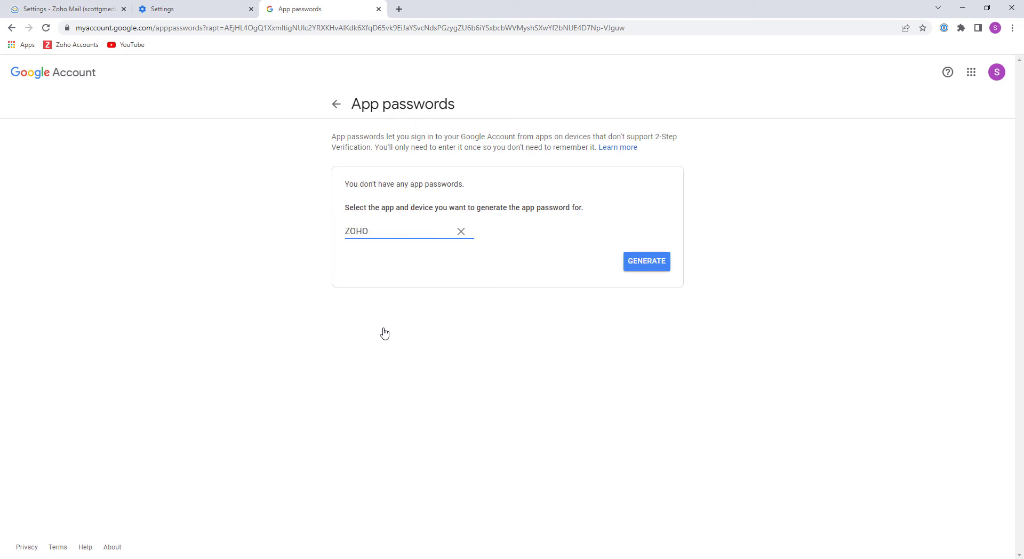
Generate the ZOHO app password and paste the 16-character password into a new Notepad document.
left_click(644, 265)
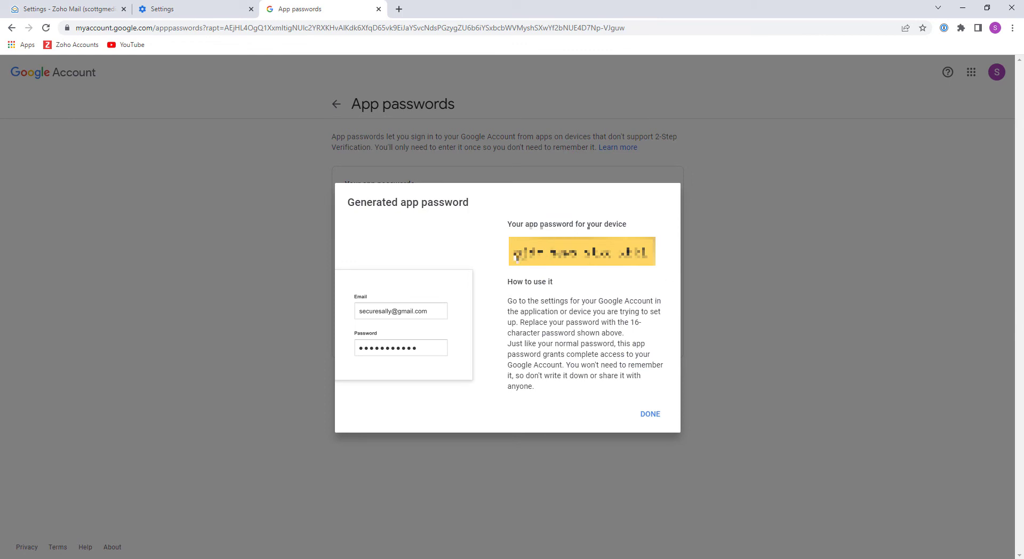
left_click_drag(513, 253, 660, 261)
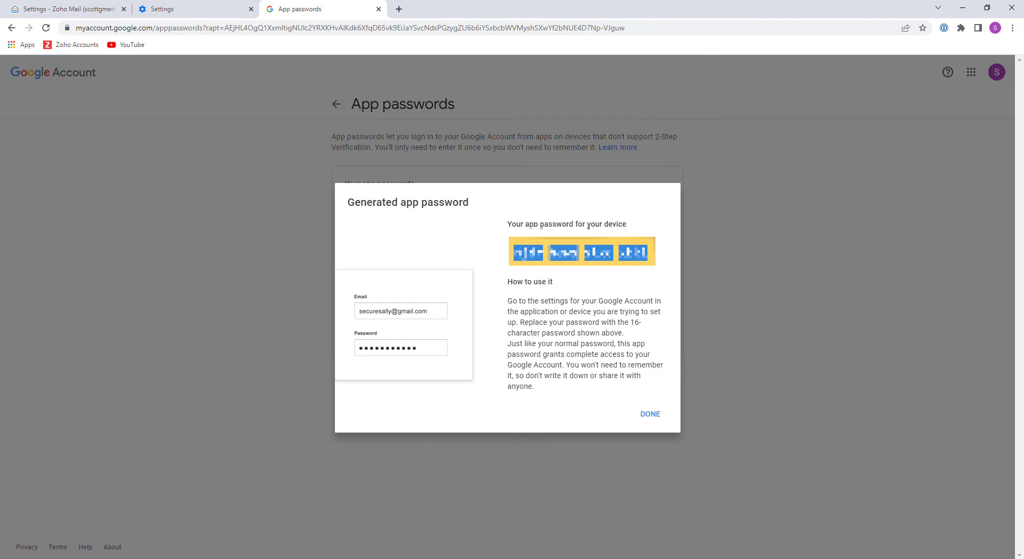
left_click(447, 558)
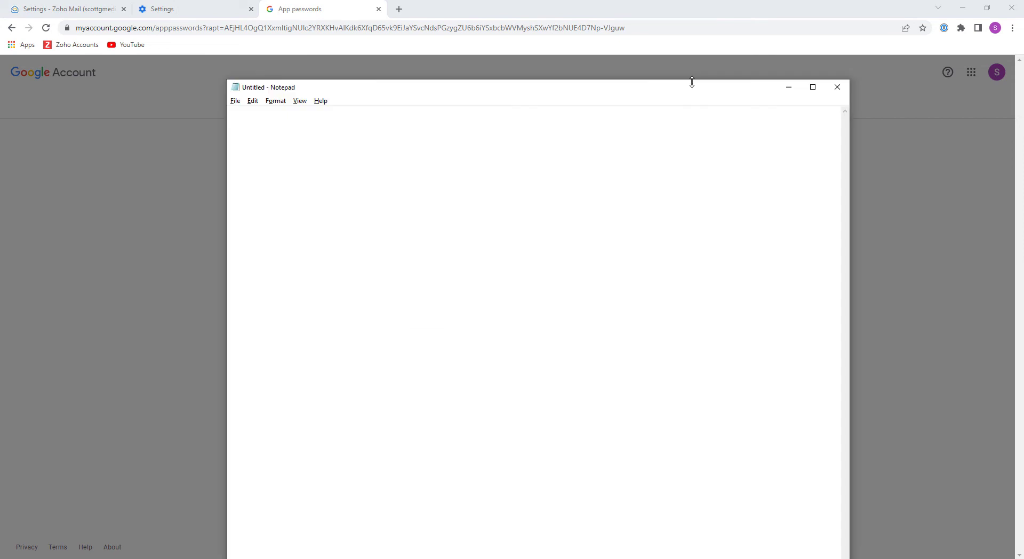
left_click_drag(692, 84, 716, 95)
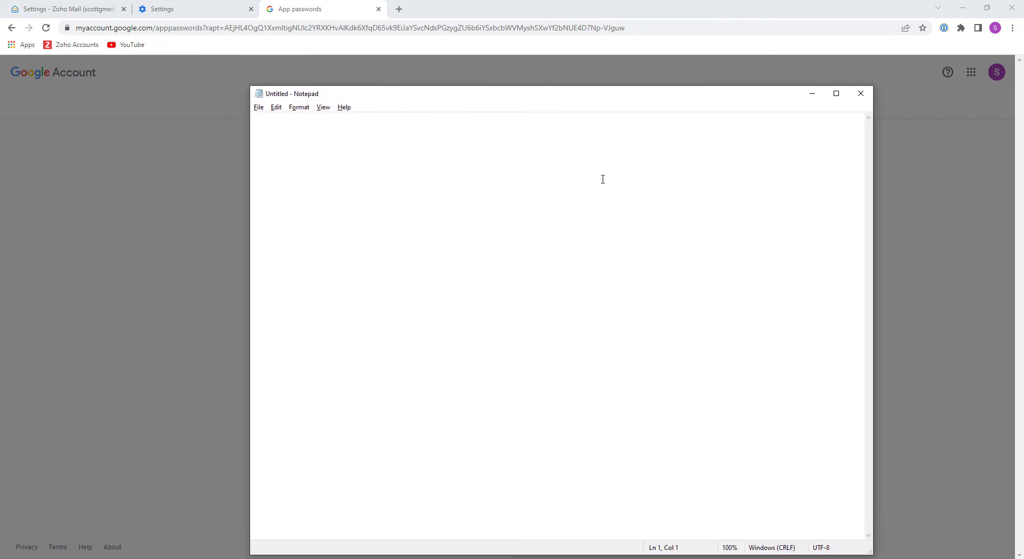
key("ctrl+v")
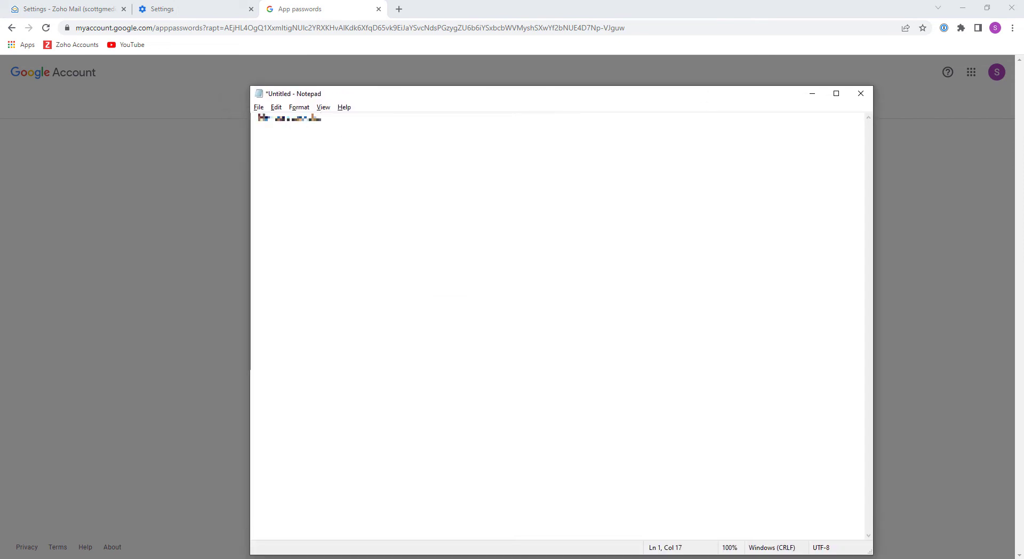
key("Return")
key("Return")
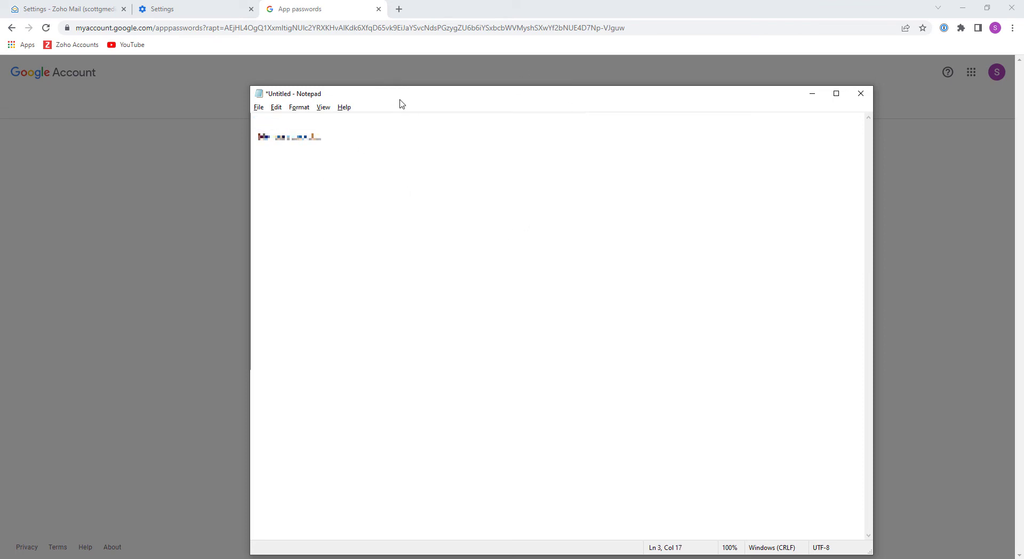
left_click_drag(400, 95, 689, 291)
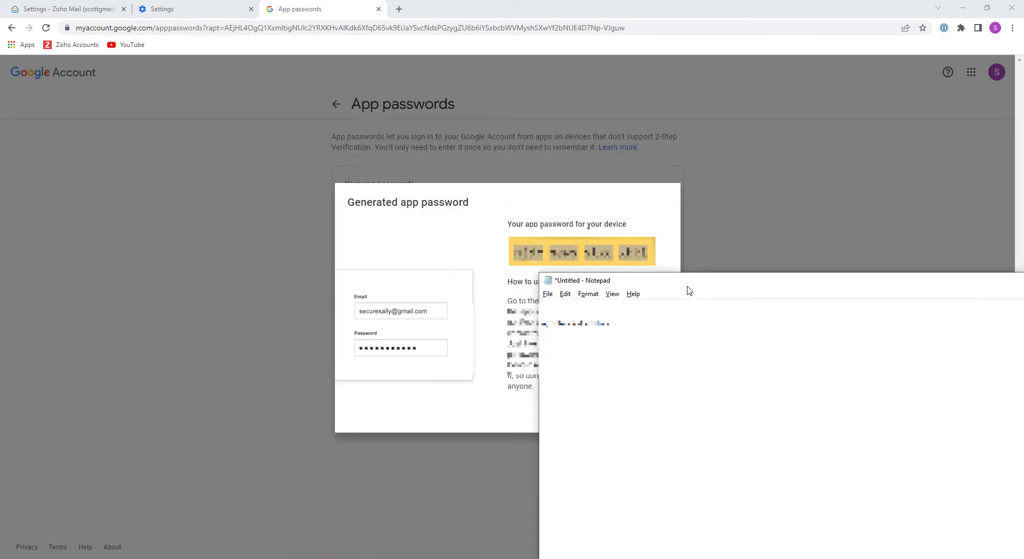
Paste the new app password into the upper Gmail account's incoming-mail Password field and save it.
left_click(81, 9)
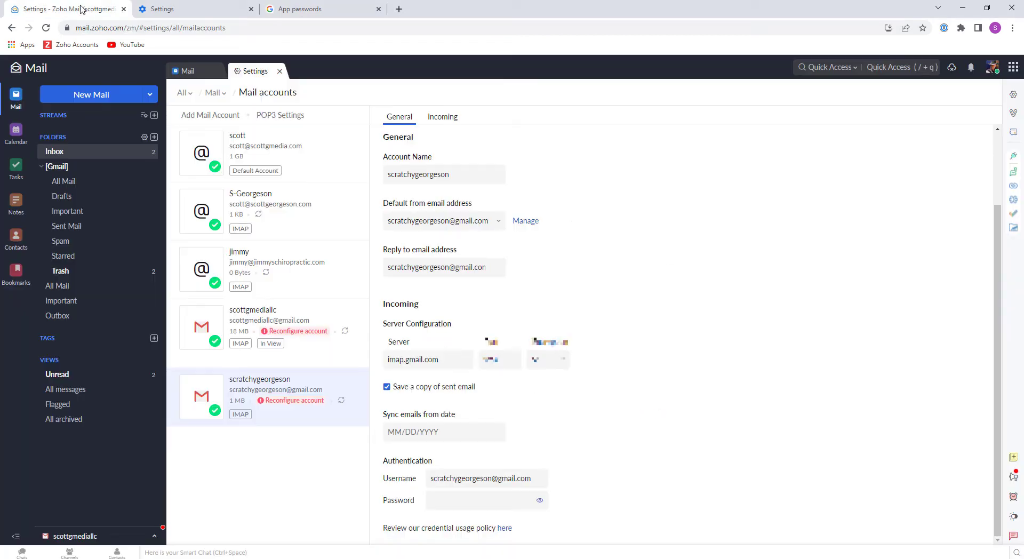
left_click(246, 316)
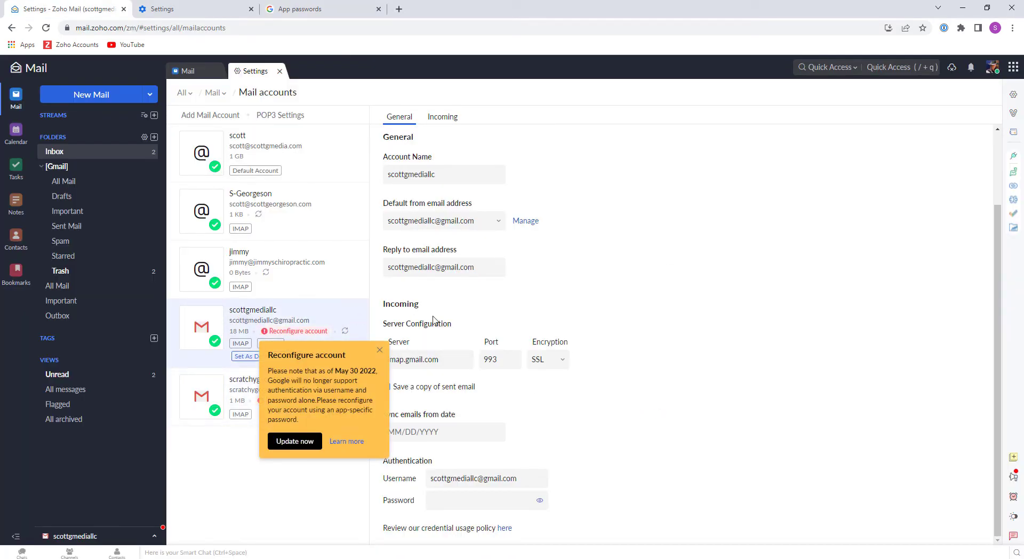
left_click(470, 500)
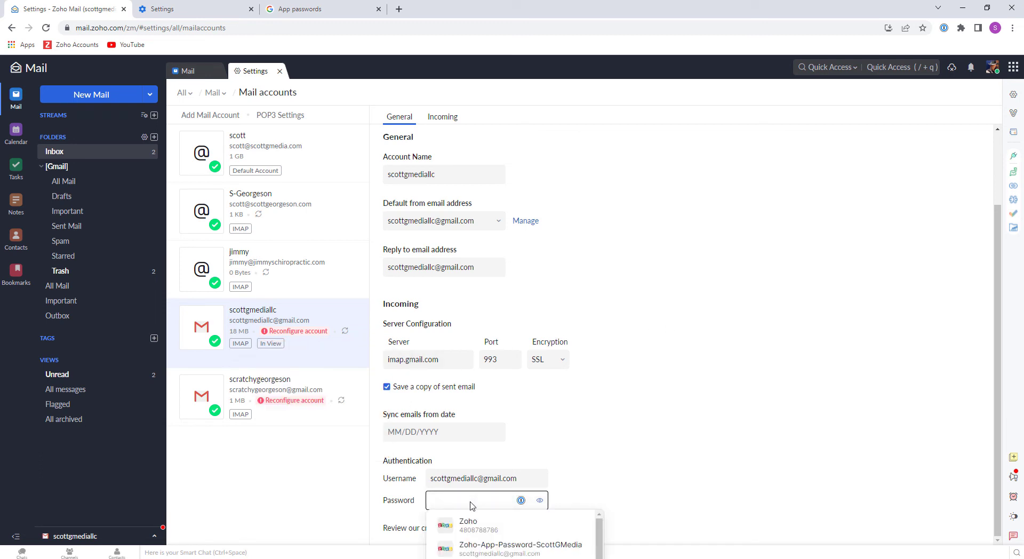
key("ctrl+v")
left_click(649, 428)
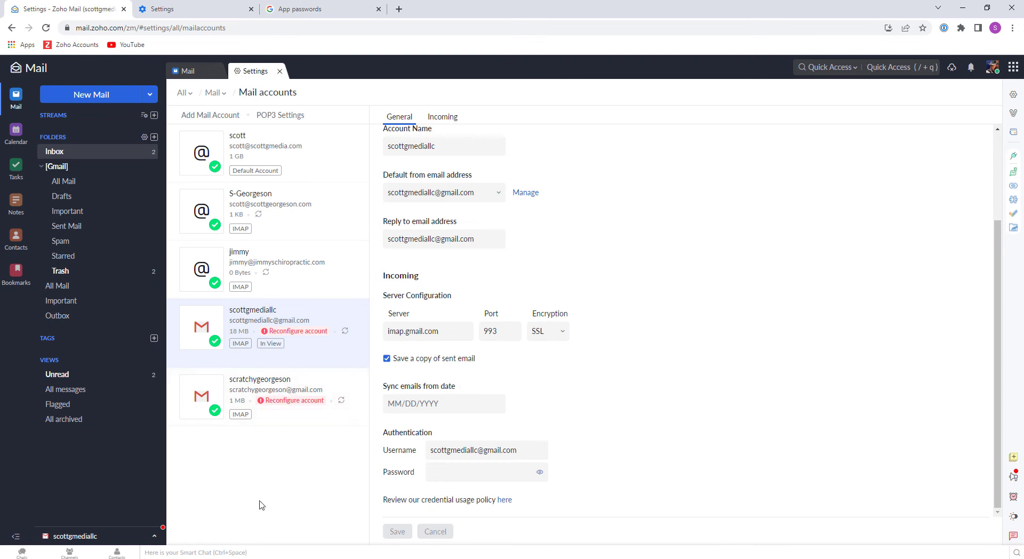
left_click(294, 400)
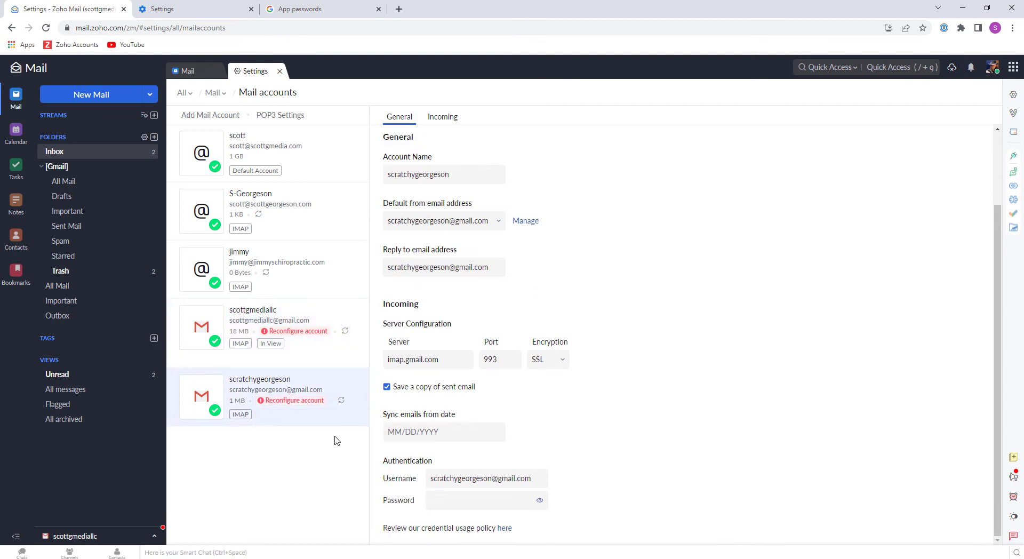
Compose and send an email with subject 'test' addressed to the Gmail account's own address.
left_click(88, 99)
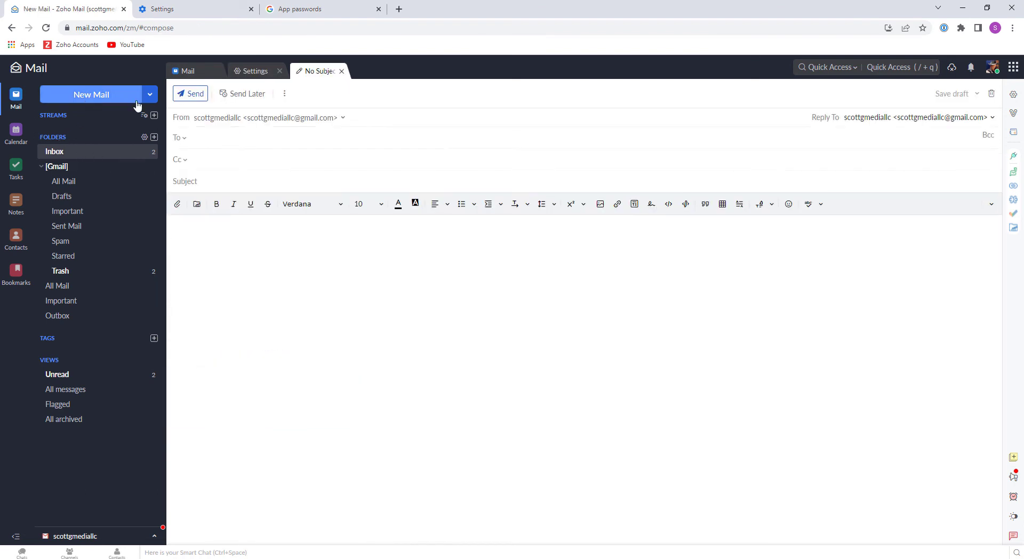
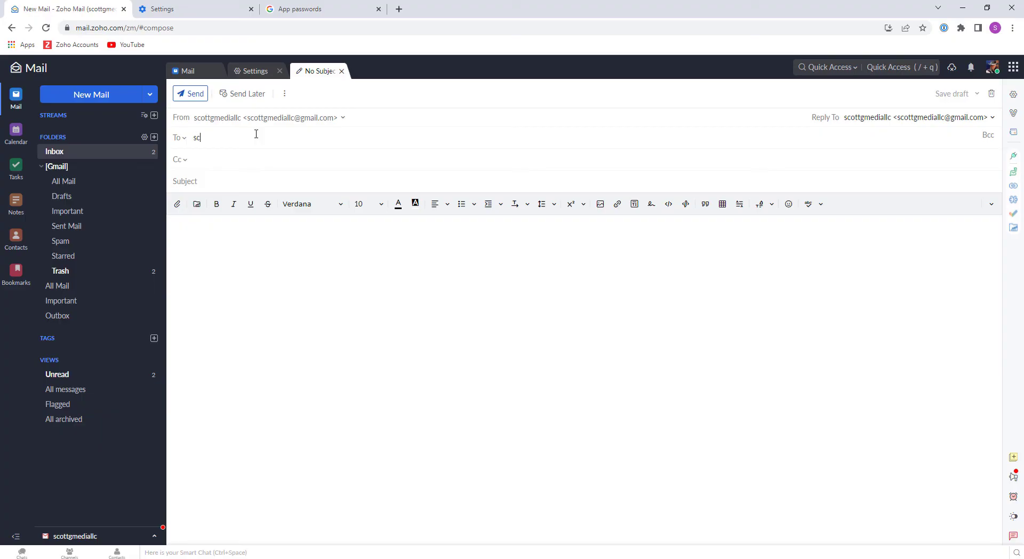
left_click(219, 181)
type("tes")
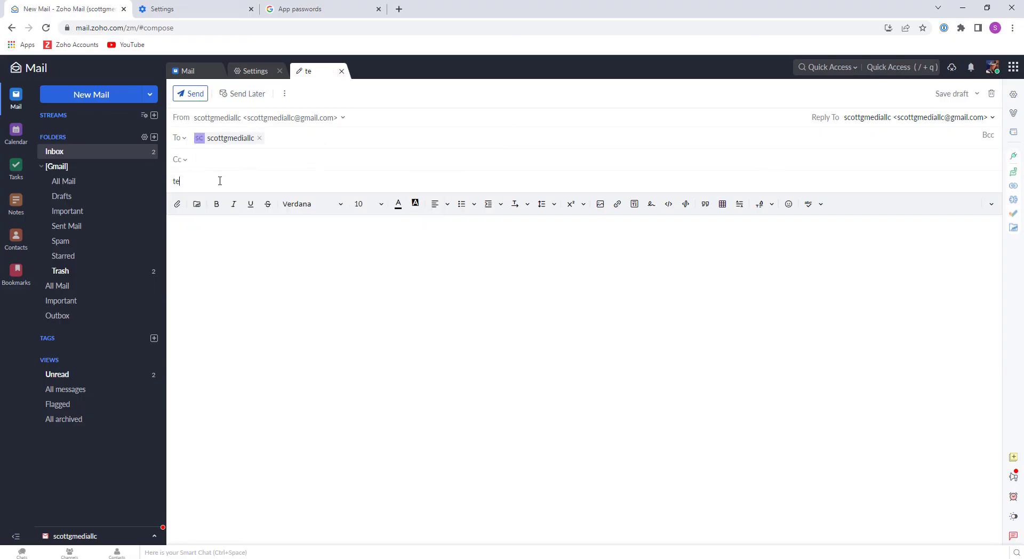
type("t")
left_click(195, 94)
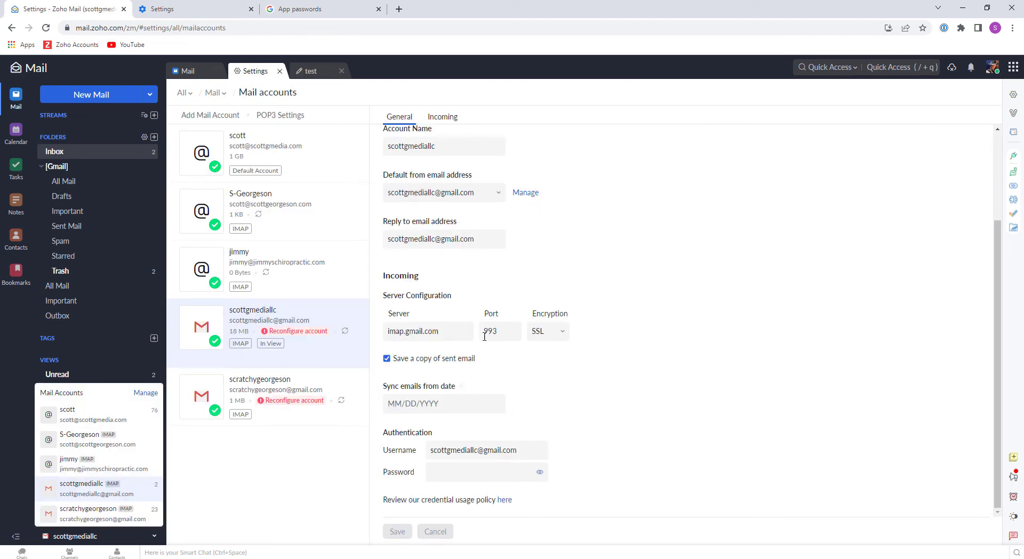
Copy the incoming server imap.gmail.com into the Notepad note.
left_click(464, 331)
left_click_drag(464, 331, 388, 331)
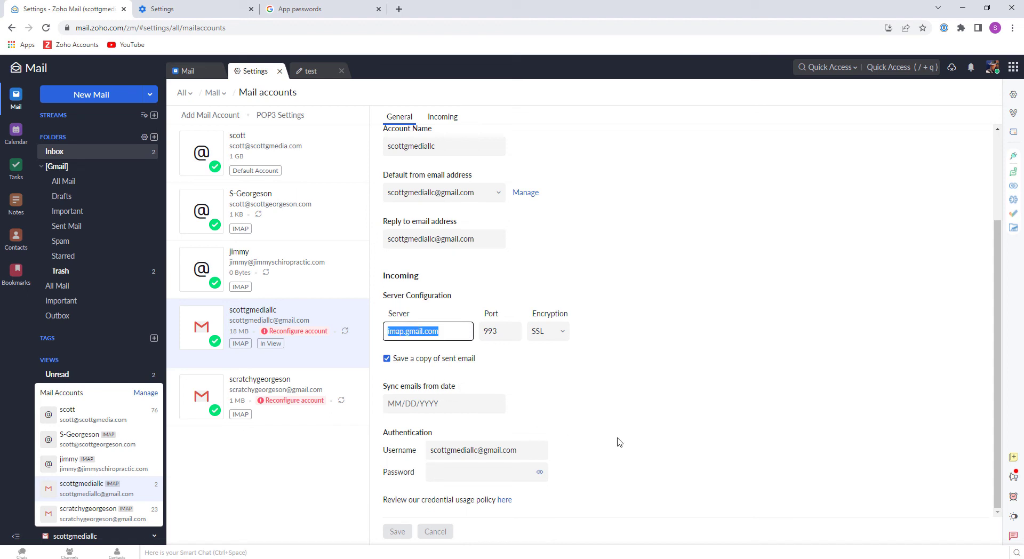
key("ctrl+c")
key("alt+Tab")
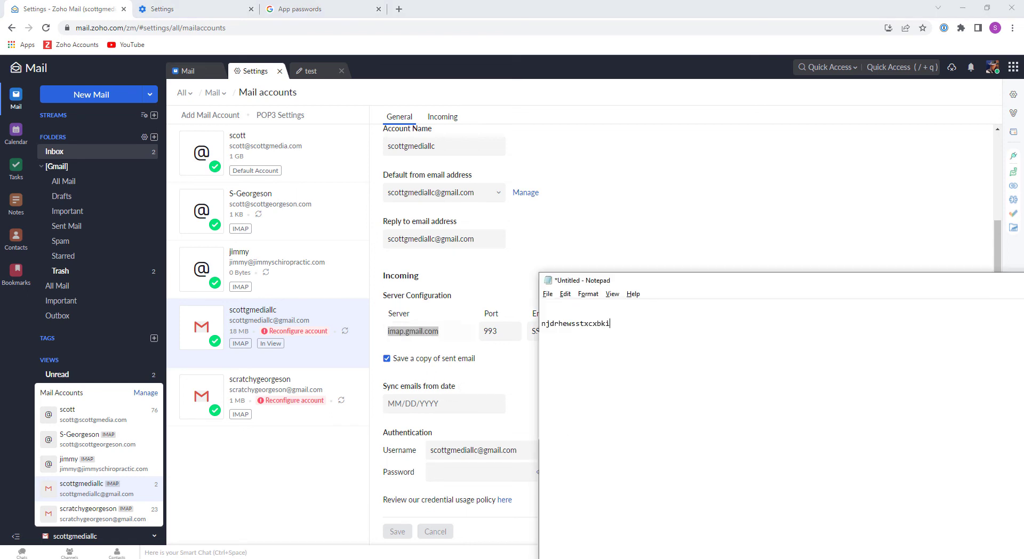
key("ctrl+v")
Add port 993 and encryption SSL to the note.
left_click_drag(664, 281, 657, 305)
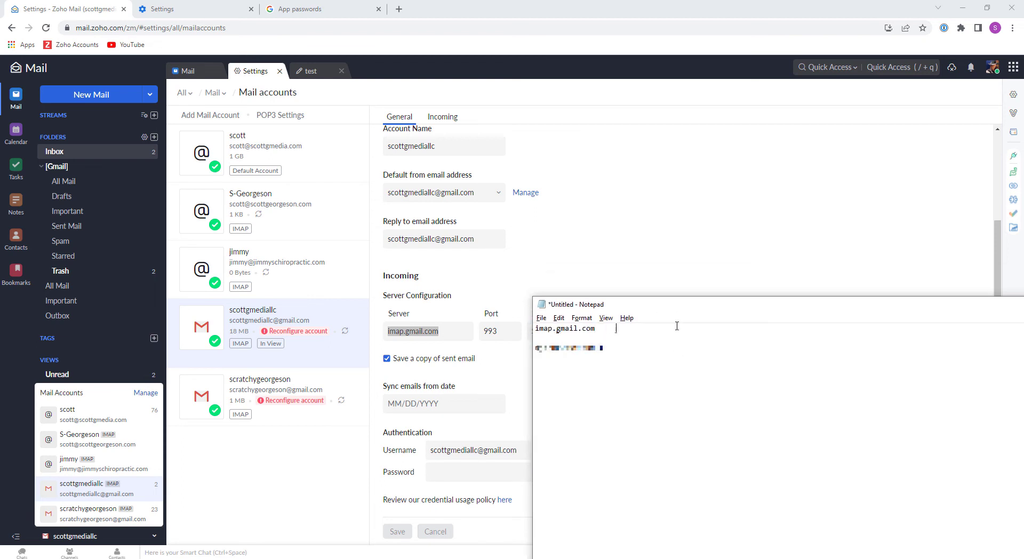
type("993")
left_click_drag(699, 312, 802, 255)
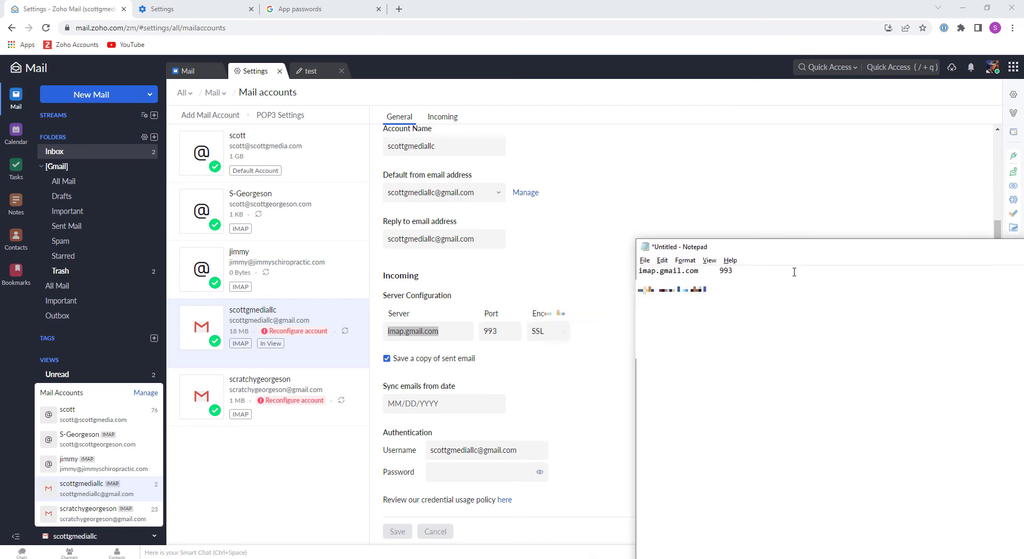
type("SSL")
Paste the login username into the note, leaving a blank line before the app password.
triple_click(508, 452)
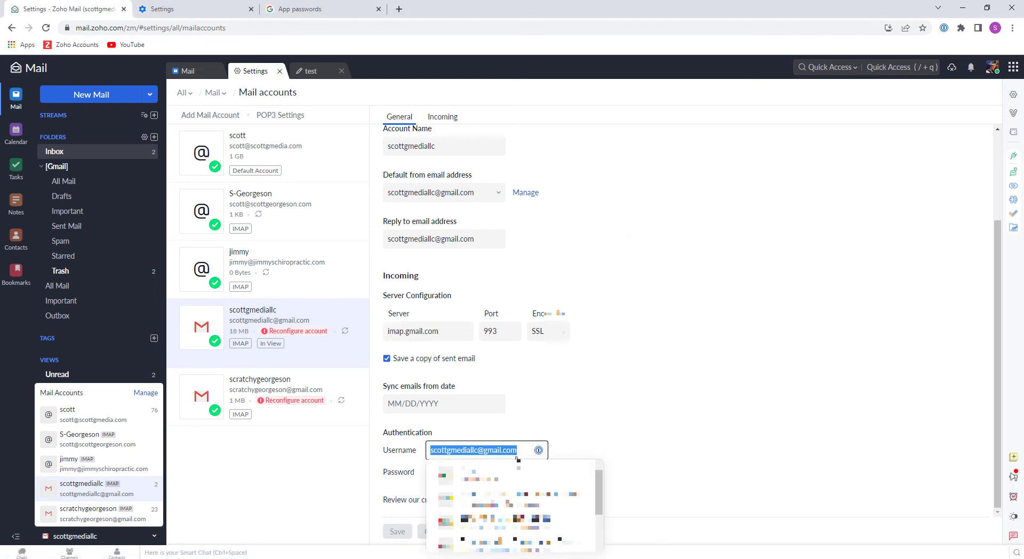
key("alt+Tab")
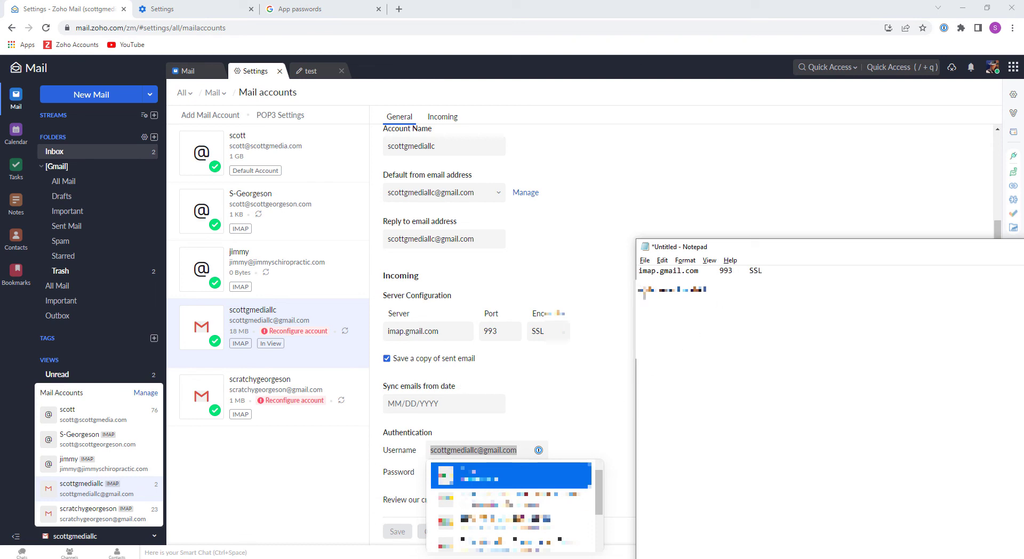
key("ctrl+v")
key("Return")
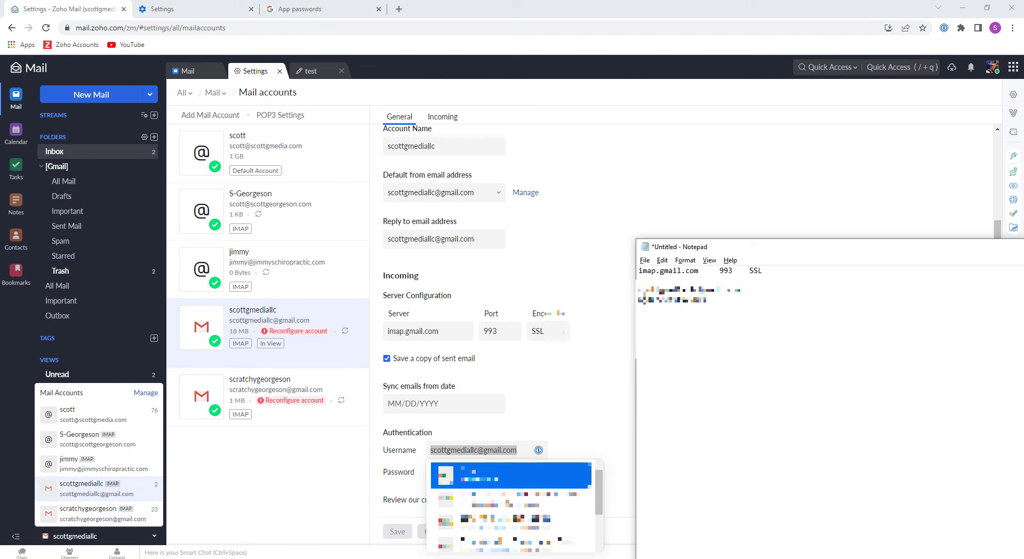
key("Return")
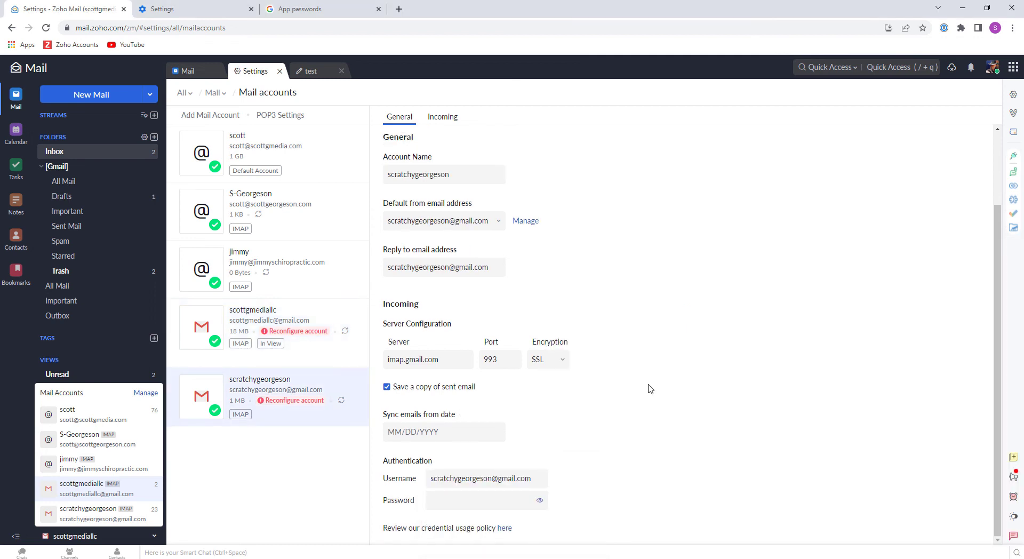
Open the Gmail account's settings and scroll through its details.
mouse_move(348, 349)
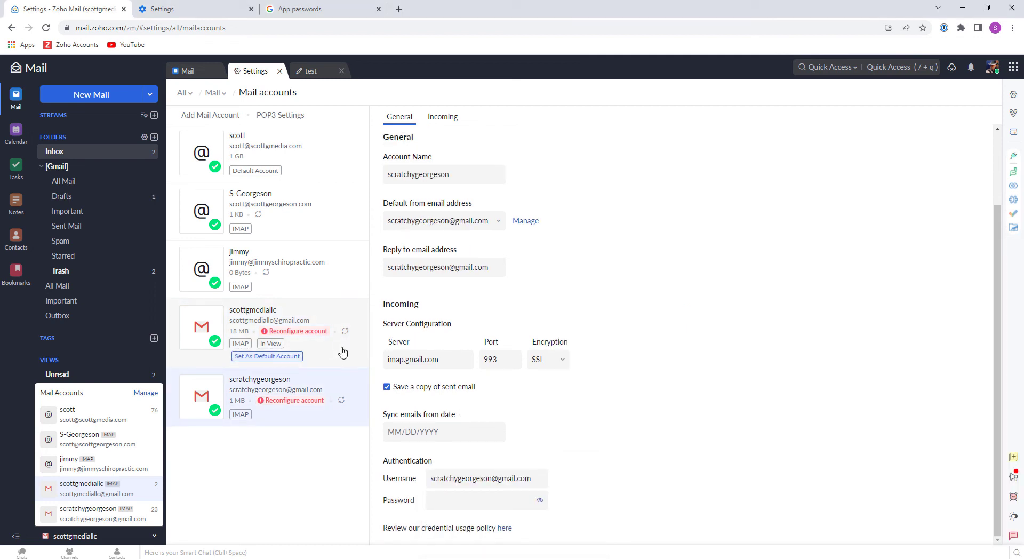
left_click(273, 346)
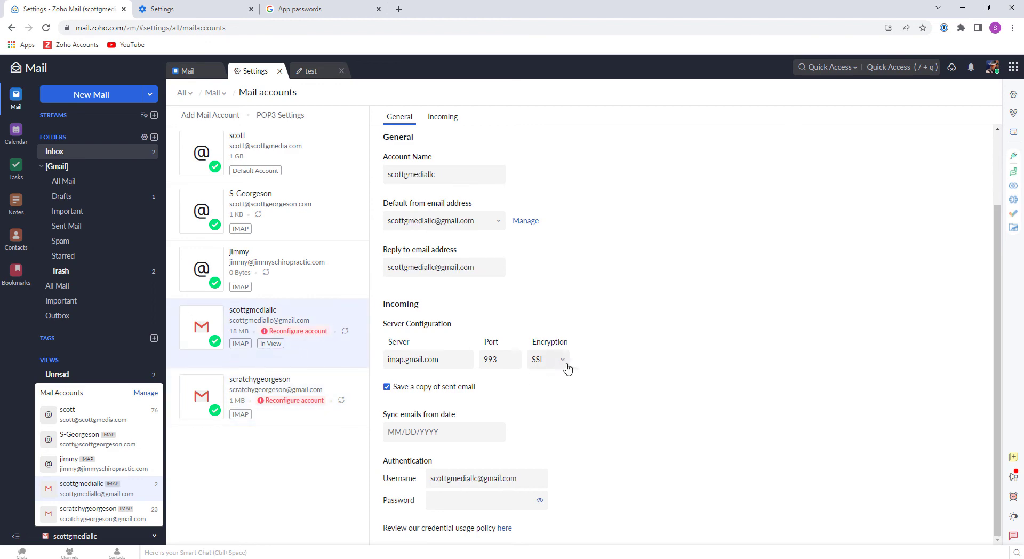
scroll(642, 363, "down", 2)
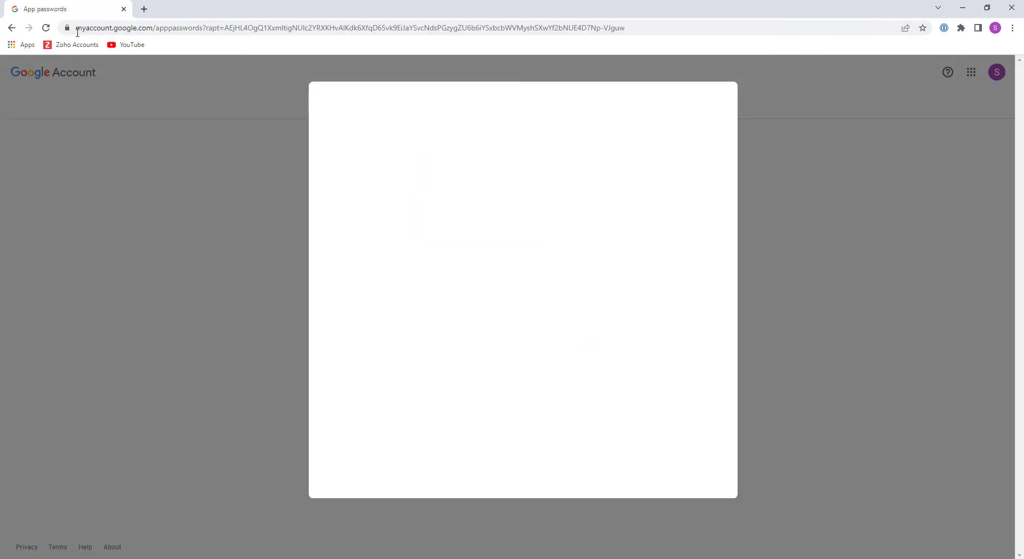
Delete the Gmail account from Settings > Mail > Mail accounts and confirm.
left_click(75, 45)
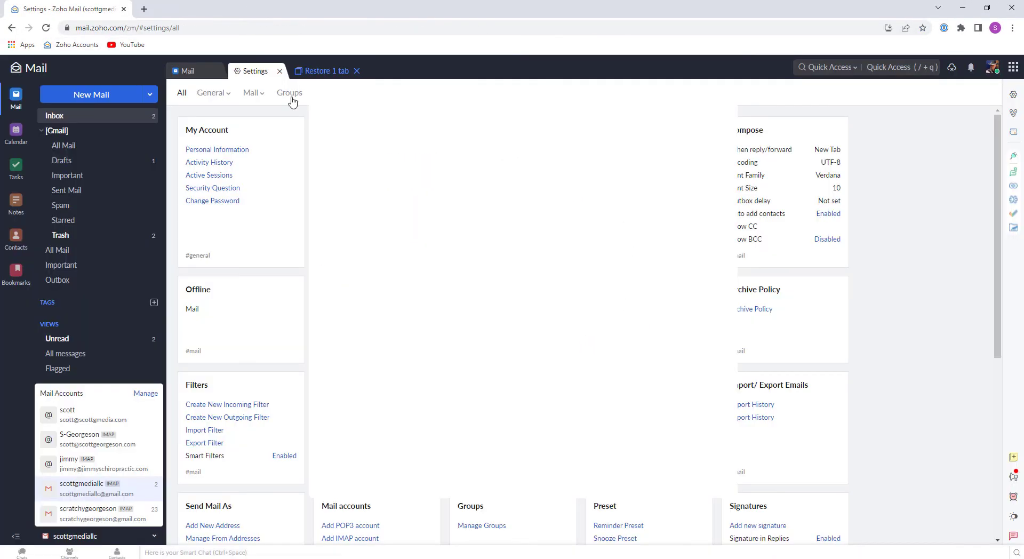
left_click(253, 94)
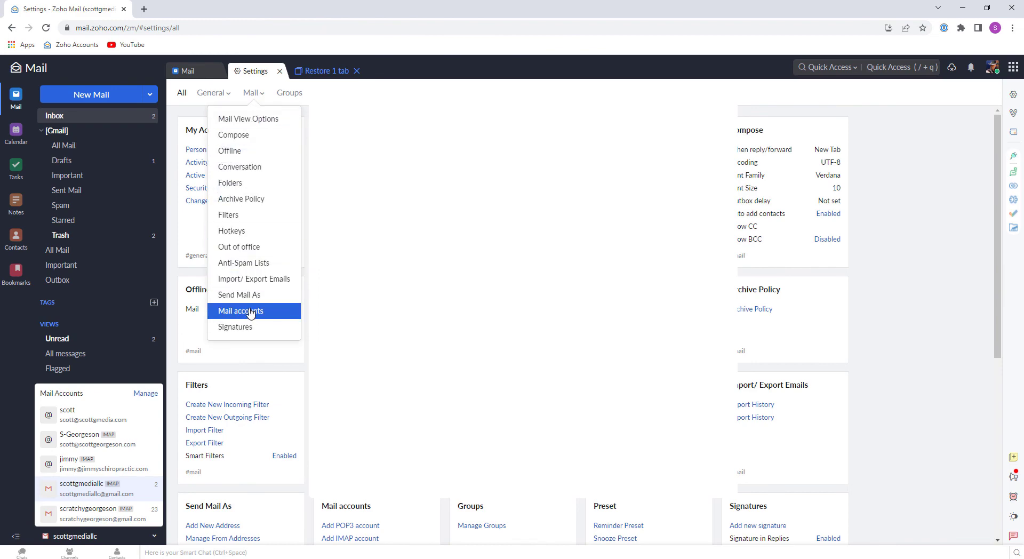
left_click(251, 310)
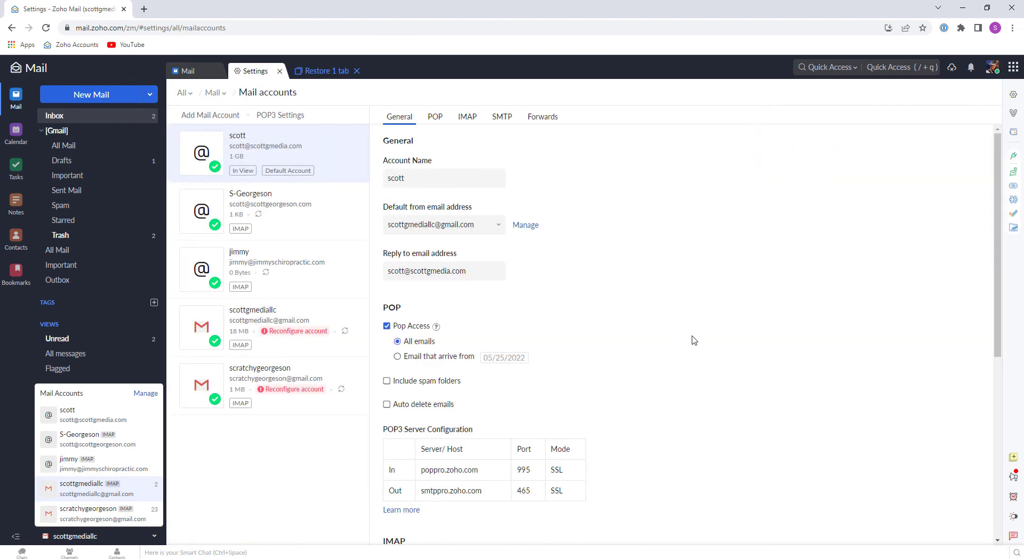
mouse_move(352, 348)
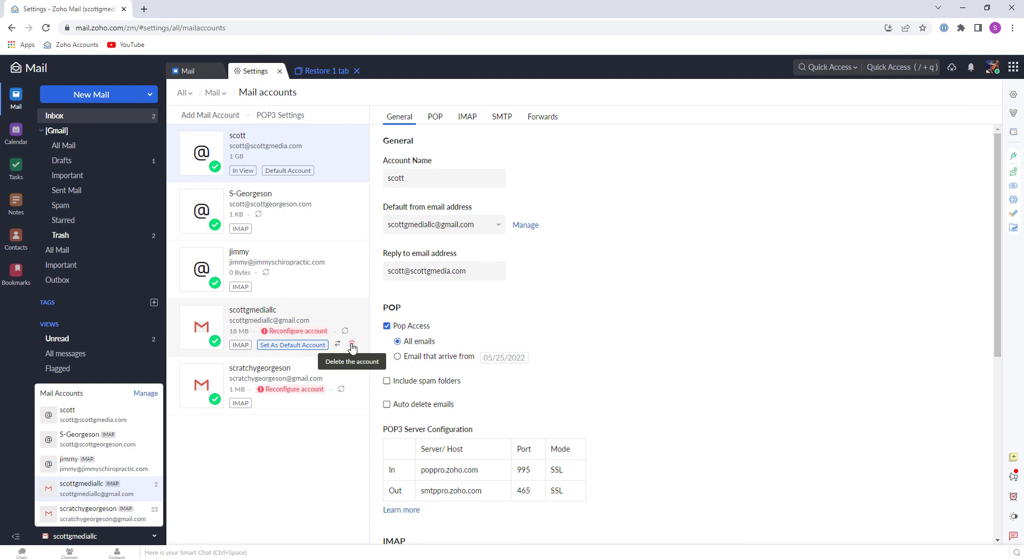
left_click(352, 348)
left_click(661, 322)
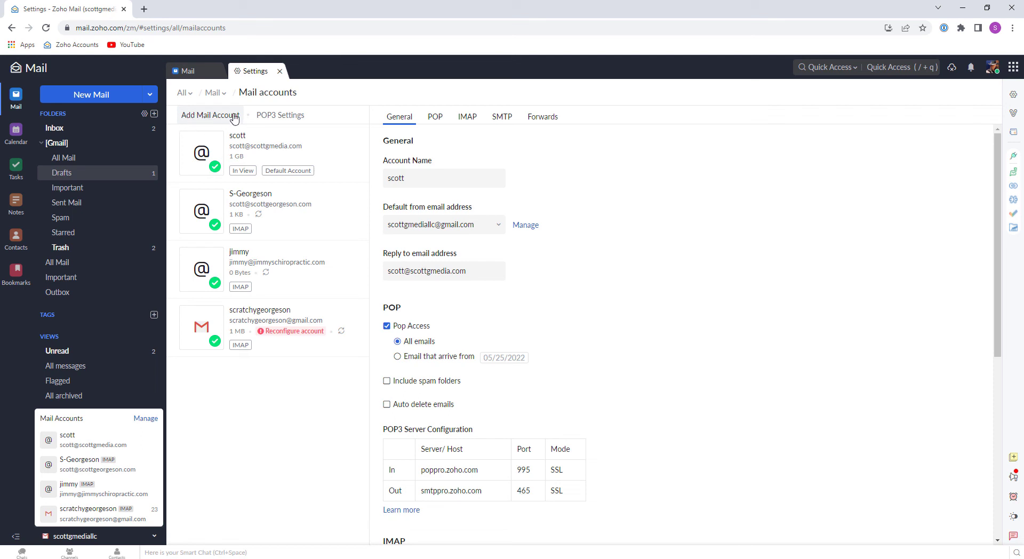
Add a new IMAP 'Others' account and paste the Gmail address from Notepad as its email address.
left_click(207, 115)
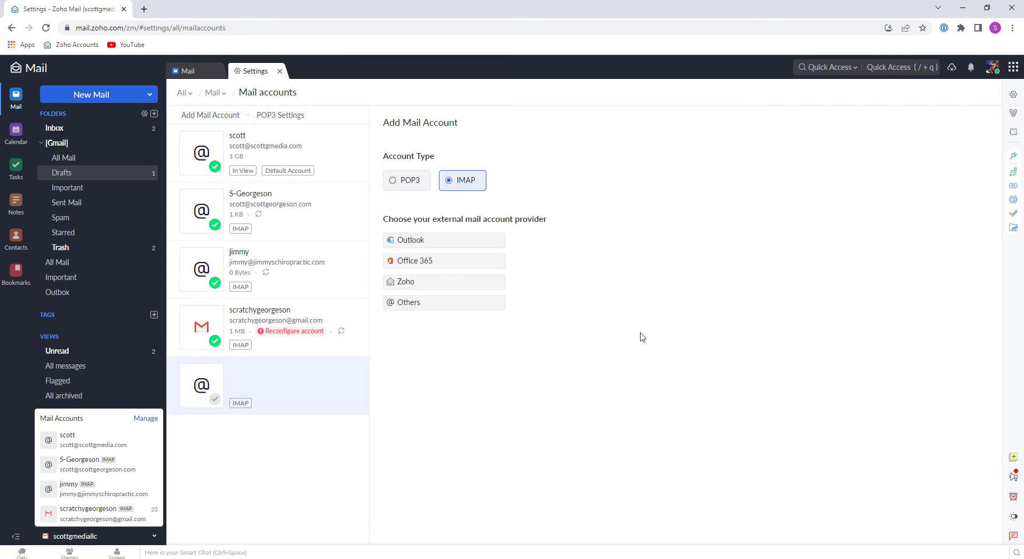
left_click(413, 304)
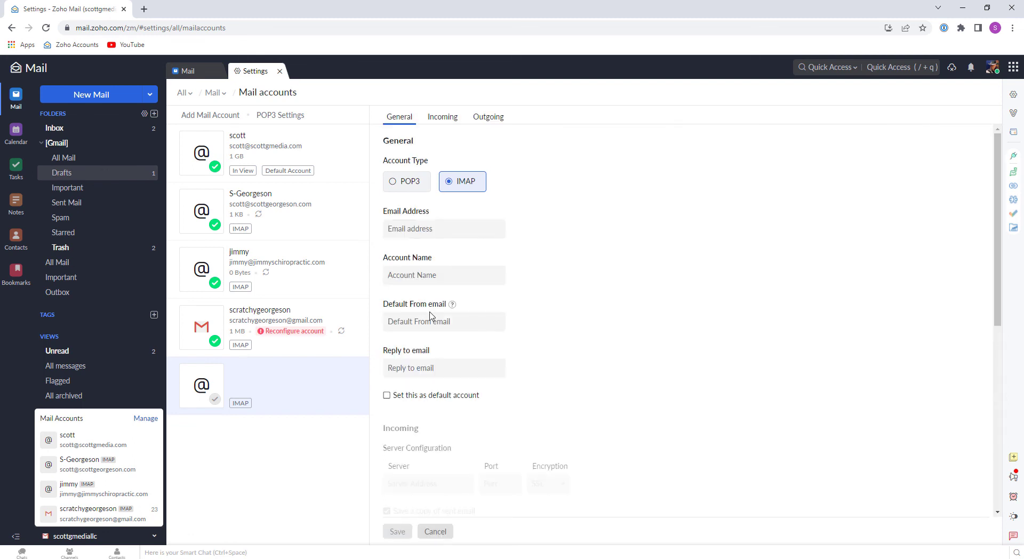
key("alt+Tab")
left_click_drag(696, 180, 593, 179)
key("ctrl+c")
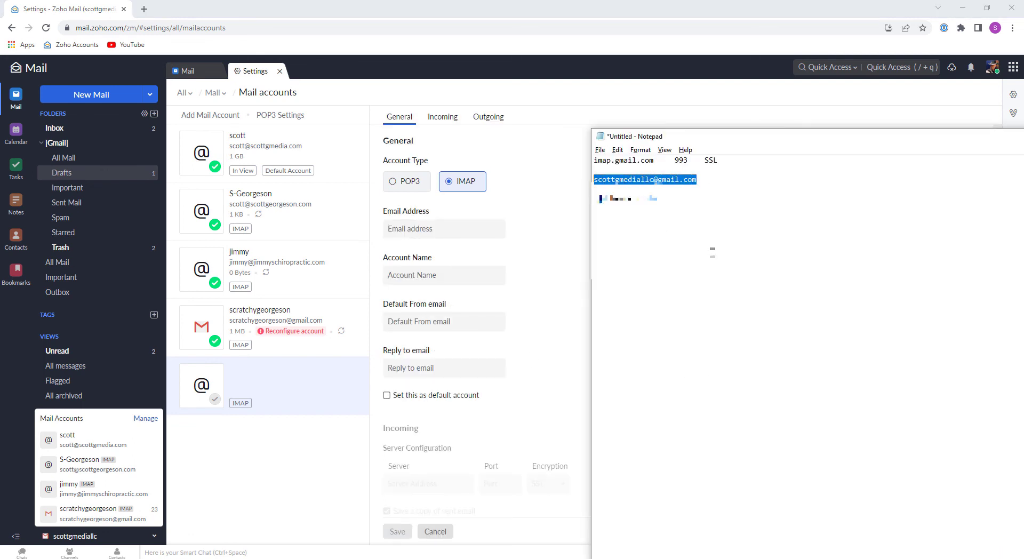
left_click(429, 228)
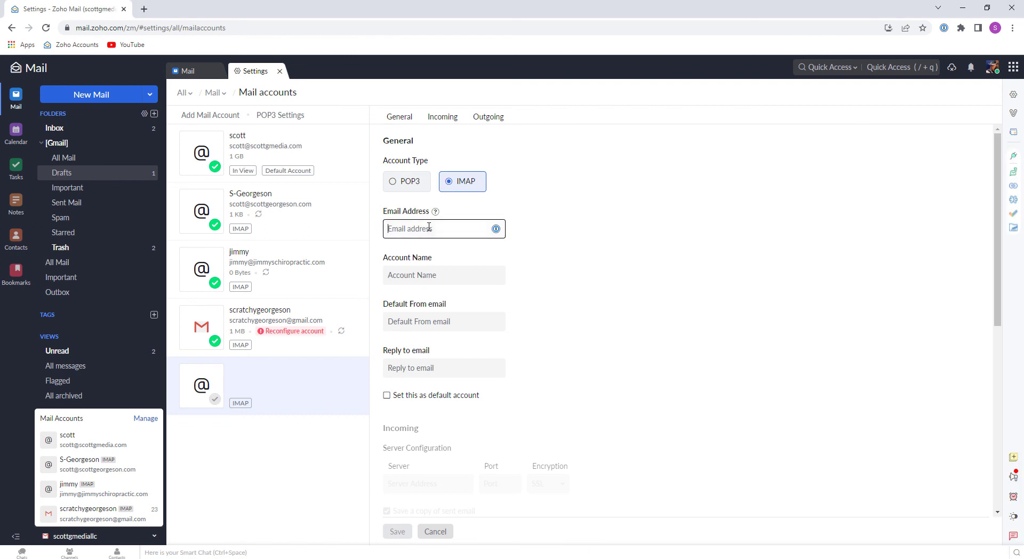
key("ctrl+v")
left_click(653, 316)
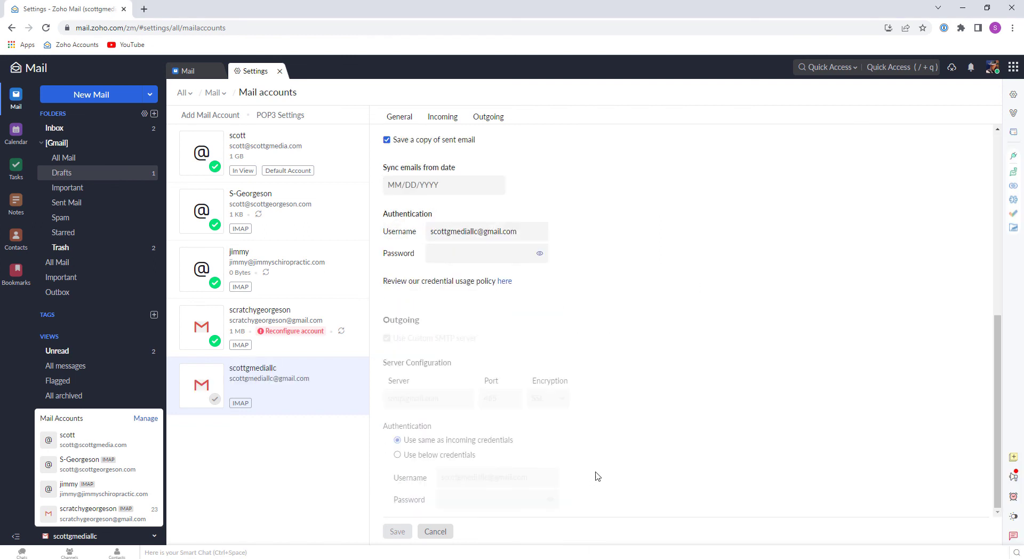
Paste the app password from Notepad into the incoming Password field.
key("alt+Tab")
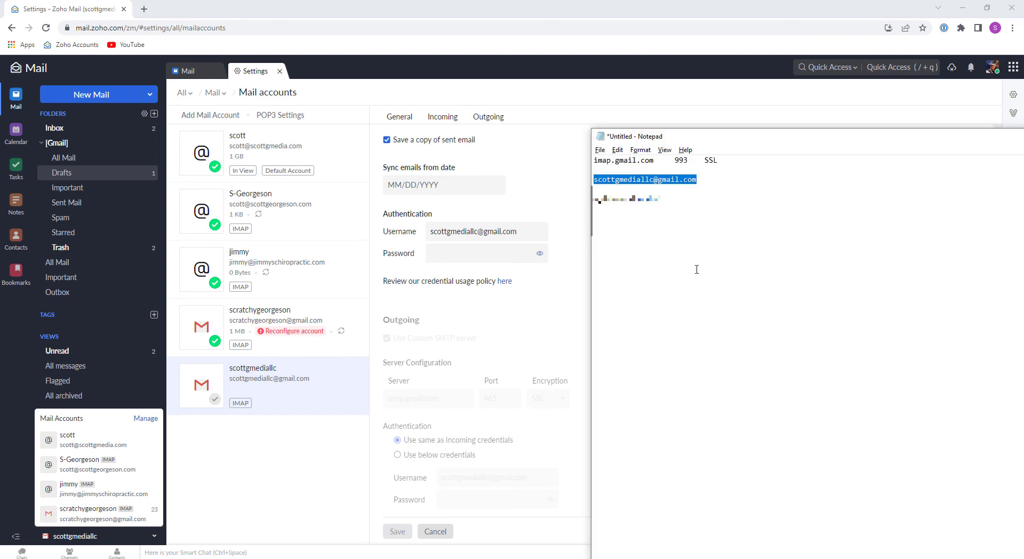
left_click_drag(664, 198, 593, 199)
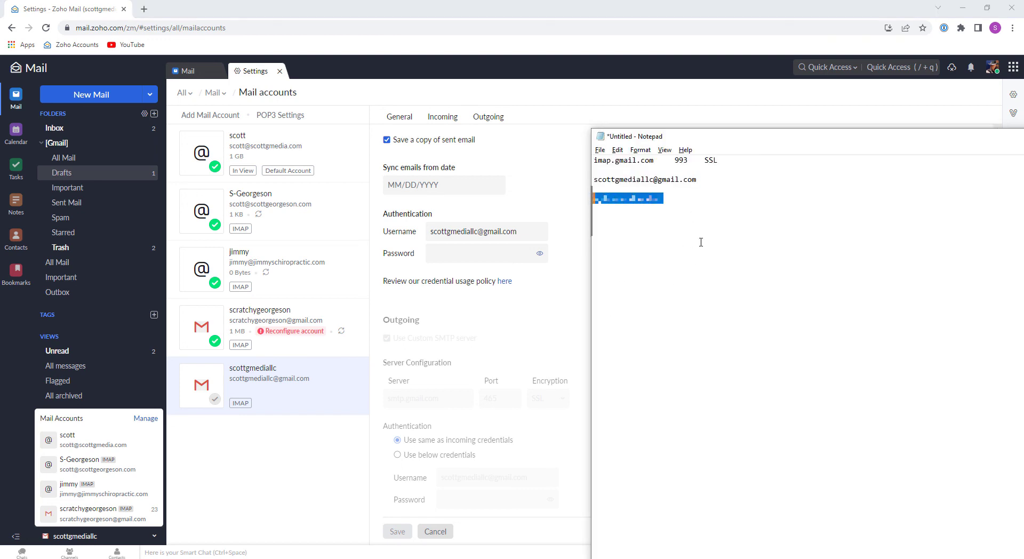
key("ctrl+c")
left_click(503, 254)
key("ctrl+v")
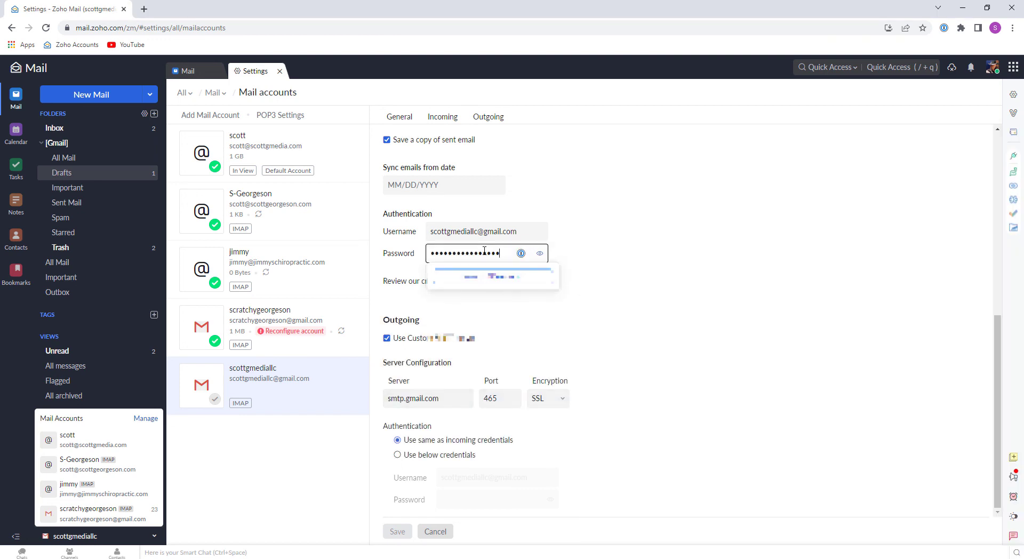
left_click(655, 368)
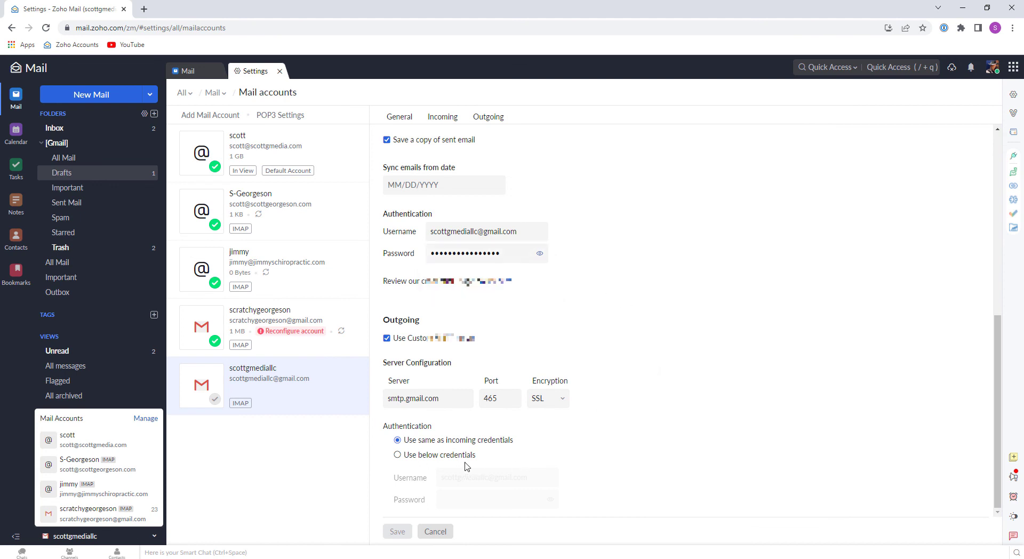
Use the incoming credentials for smtp.gmail.com outgoing mail and save the account.
left_click(397, 455)
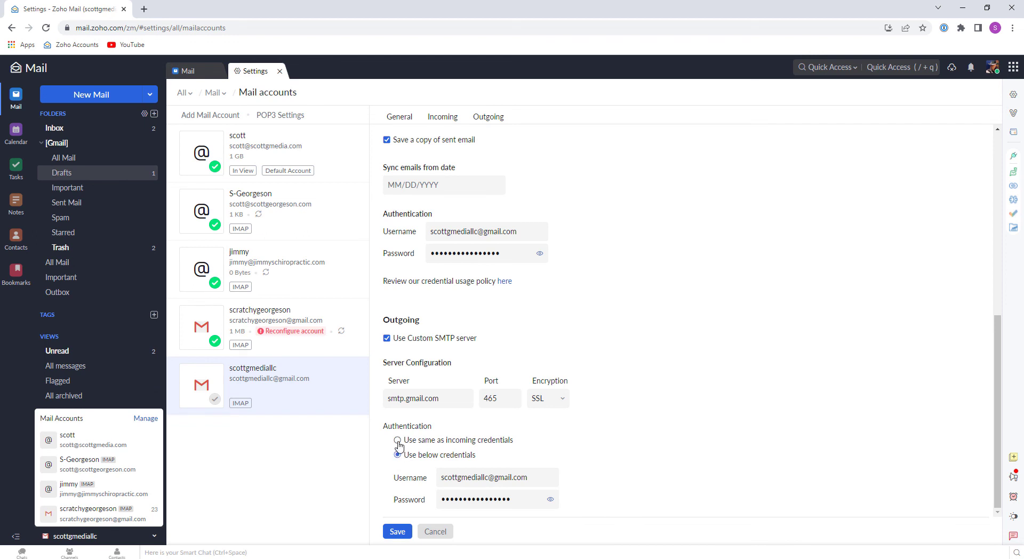
left_click(397, 442)
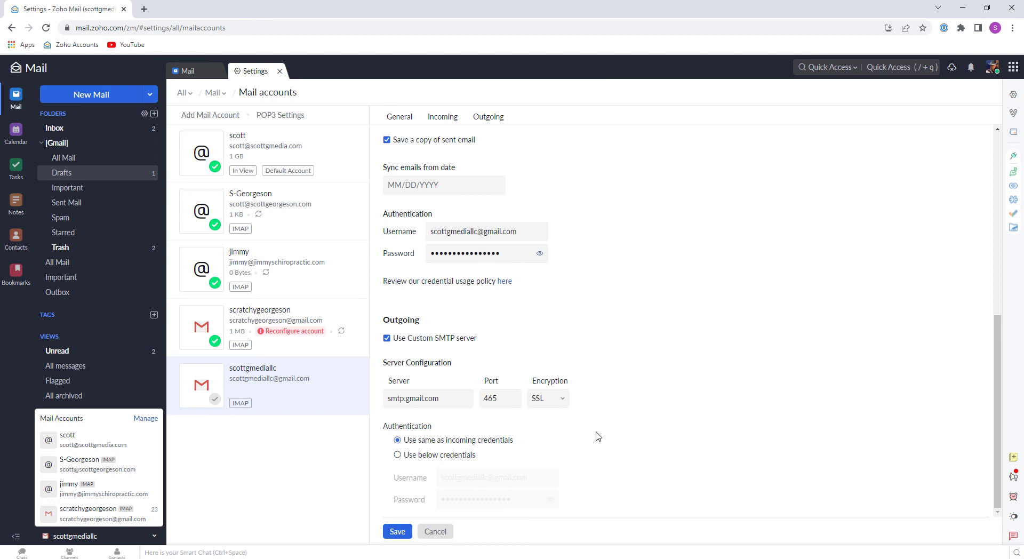
left_click(399, 533)
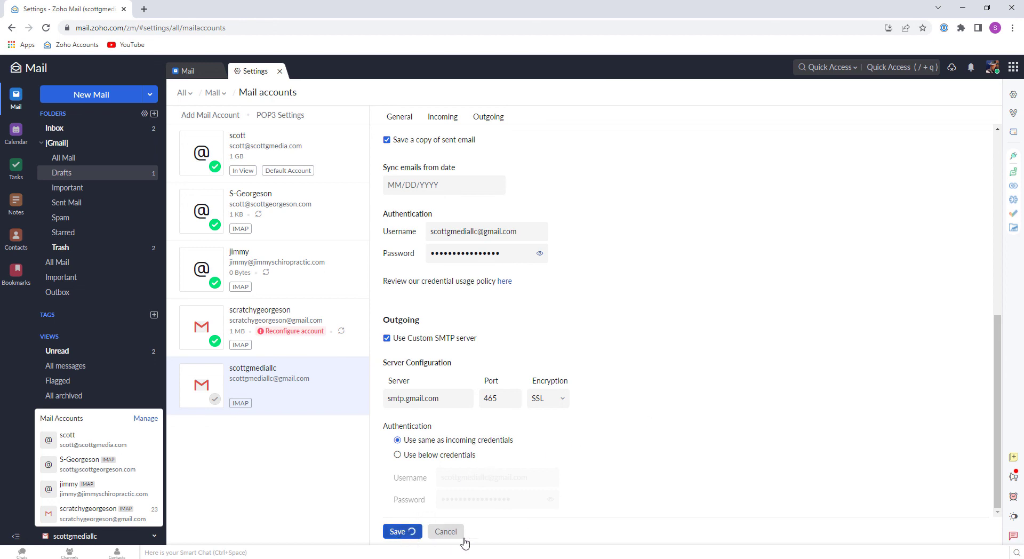